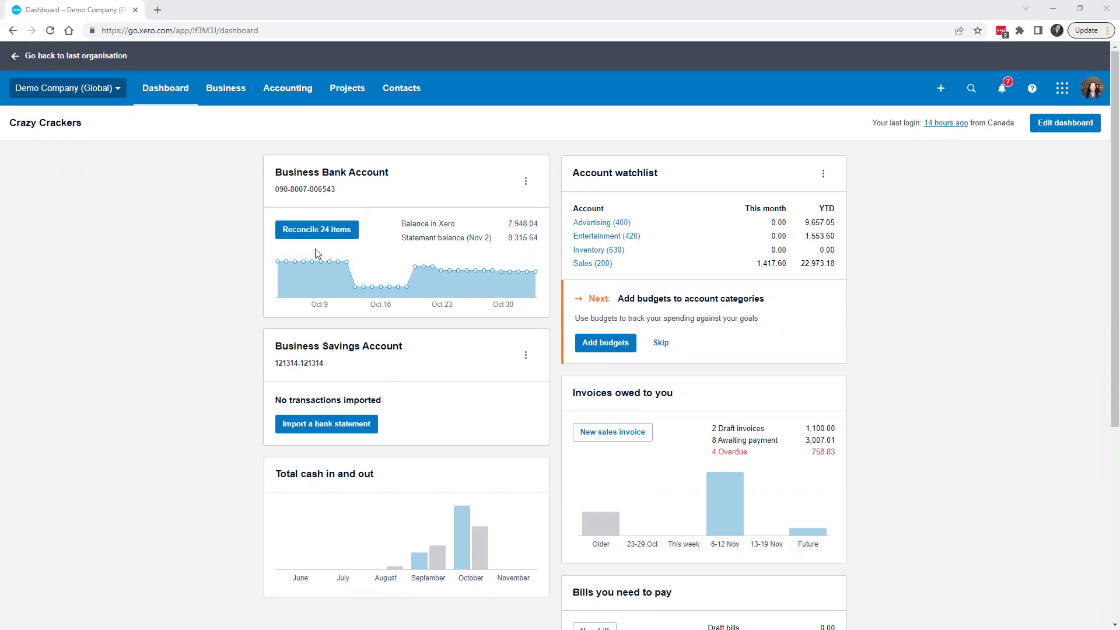
Open the Business Bank Account's reconciliation list and go through its unreconciled statement lines
left_click(313, 175)
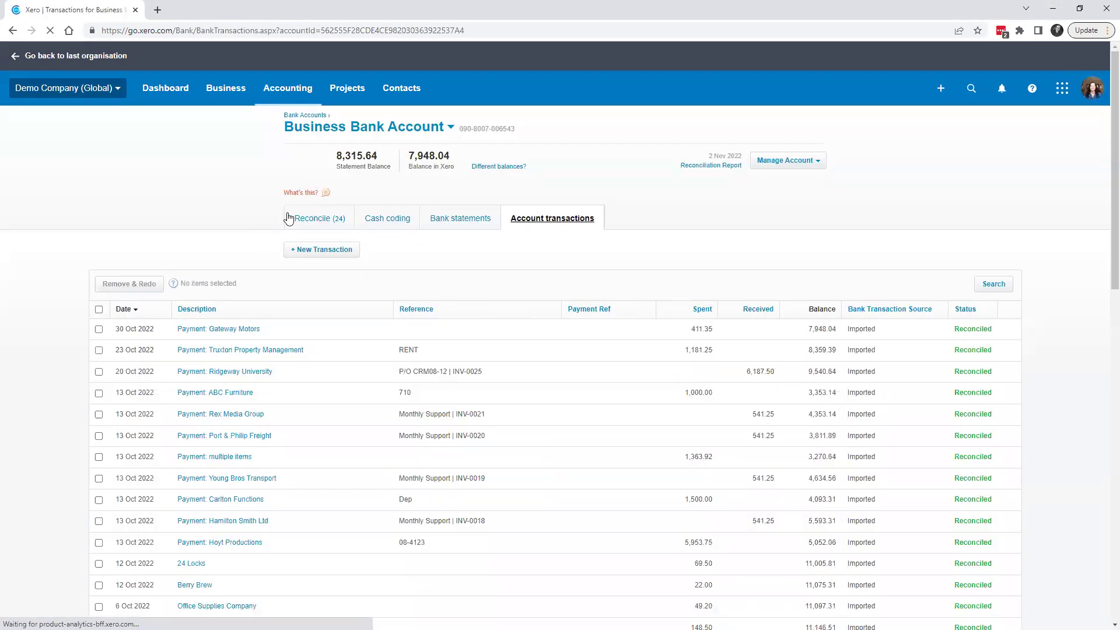
left_click(302, 220)
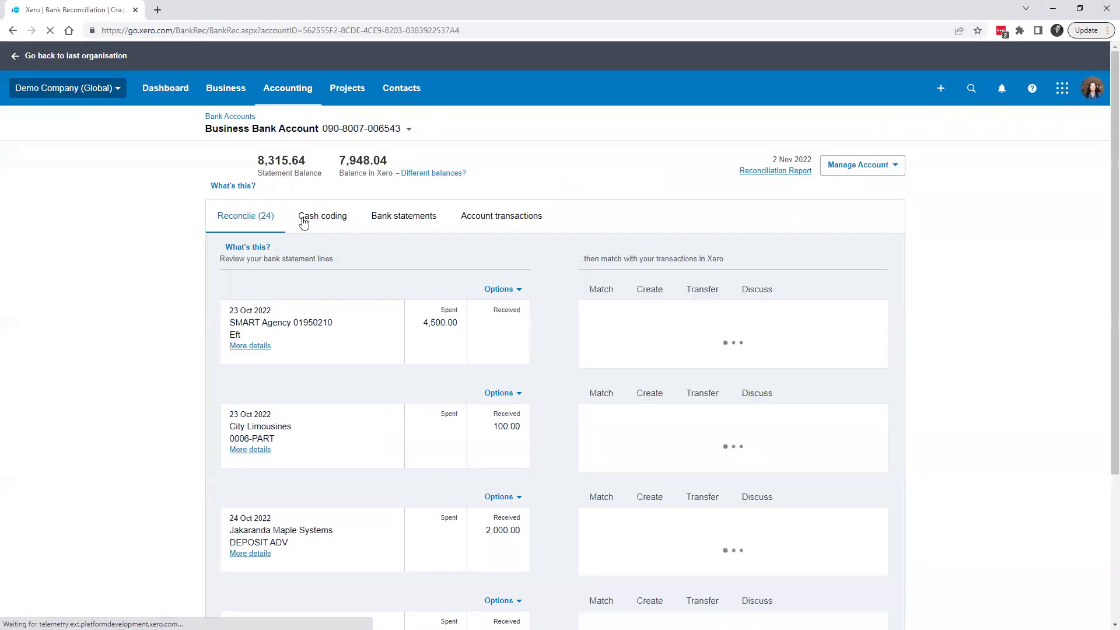
scroll(447, 393, "down", 3)
scroll(238, 253, "down", 1)
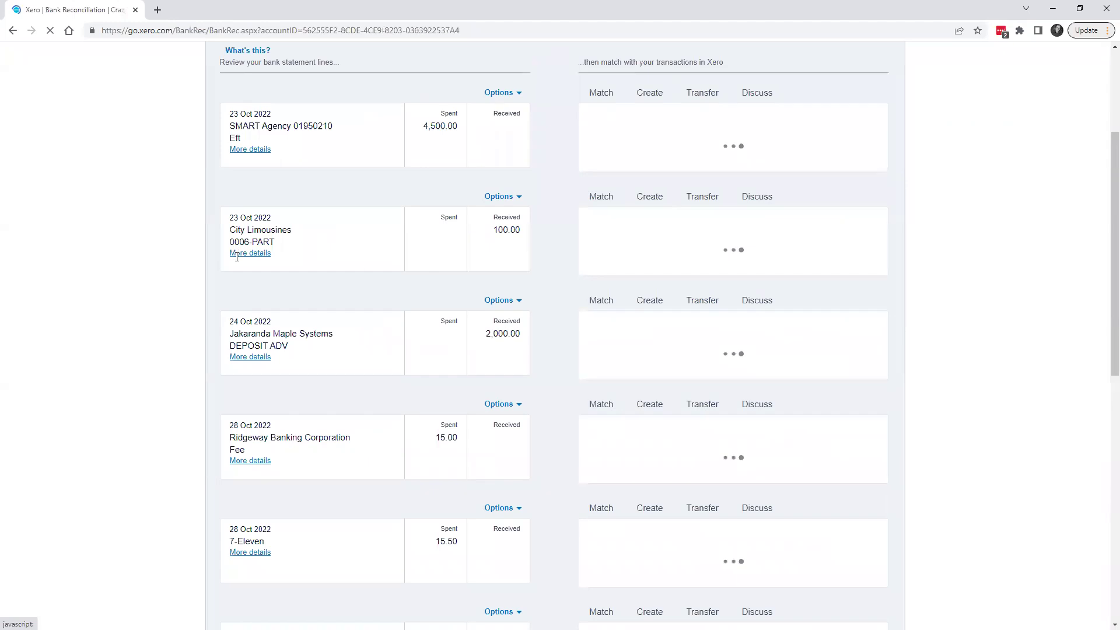
scroll(693, 193, "down", 3)
scroll(707, 213, "up", 3)
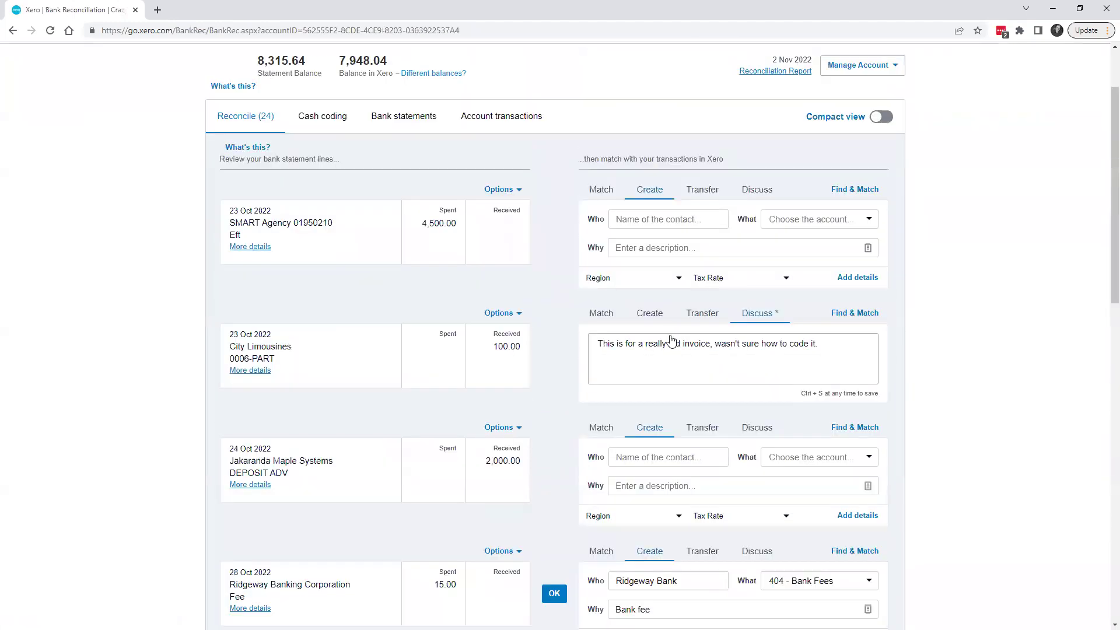
Open transaction matching for the 100.00 City Limousines statement line and search by name for "City"
left_click(649, 315)
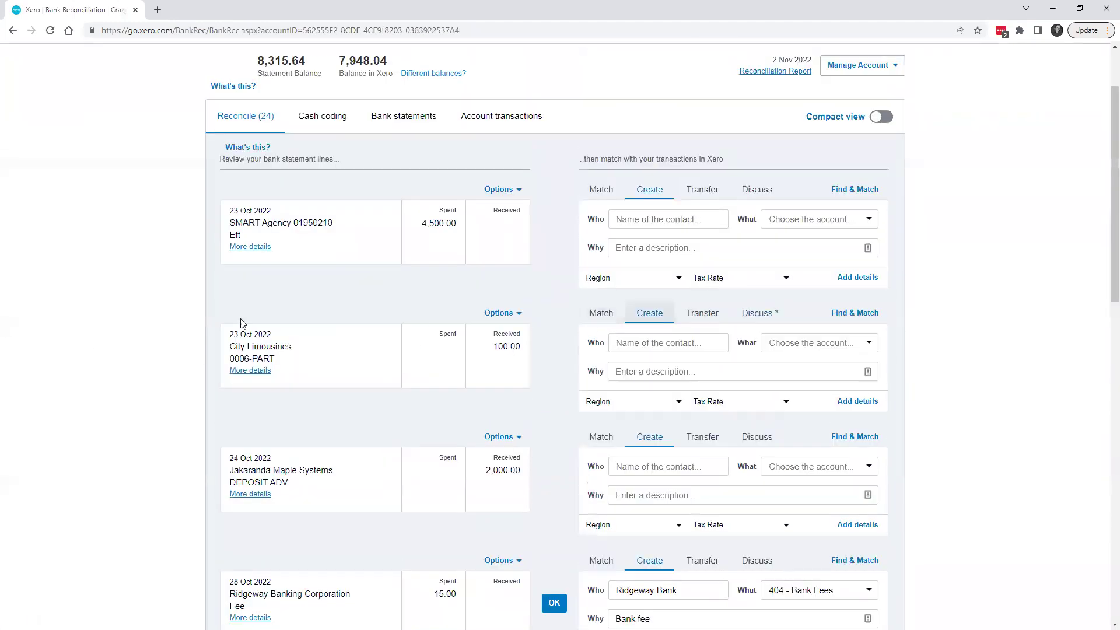
left_click(609, 321)
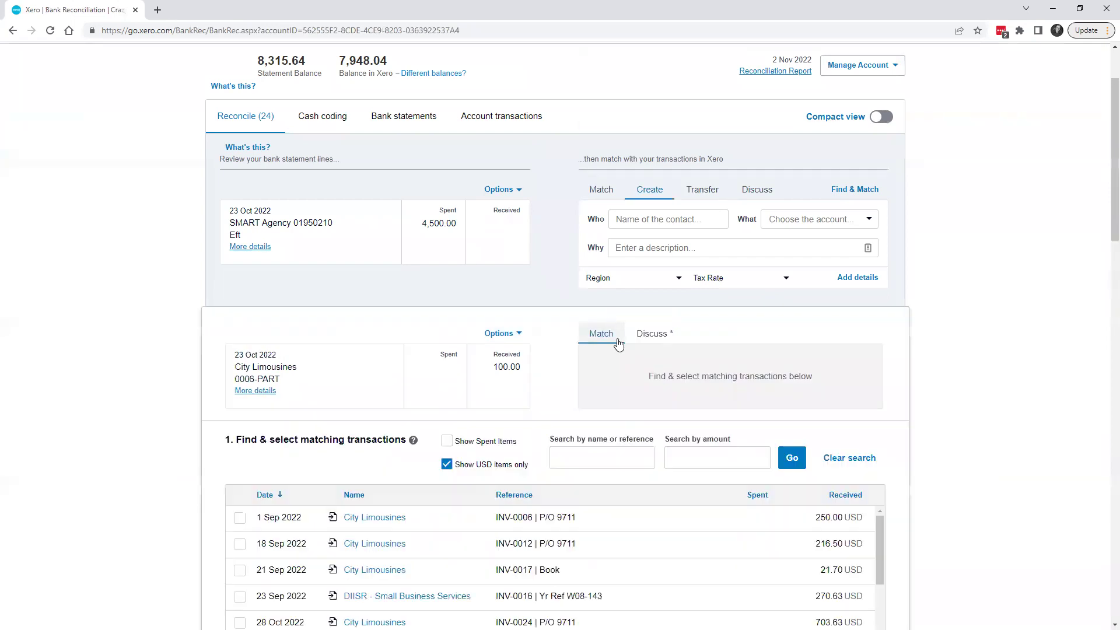
scroll(623, 345, "down", 3)
left_click(600, 313)
type("City")
key("Return")
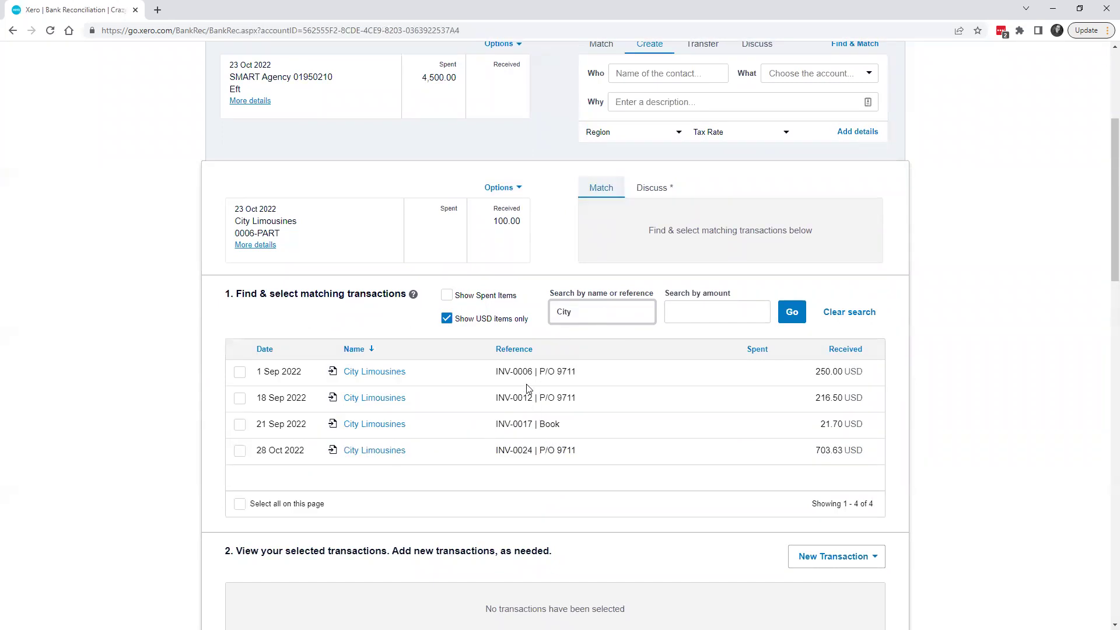
Leave the 1 Sep 2022 City Limousines invoice INV-0006 unselected and open it in a separate browser tab
left_click(240, 373)
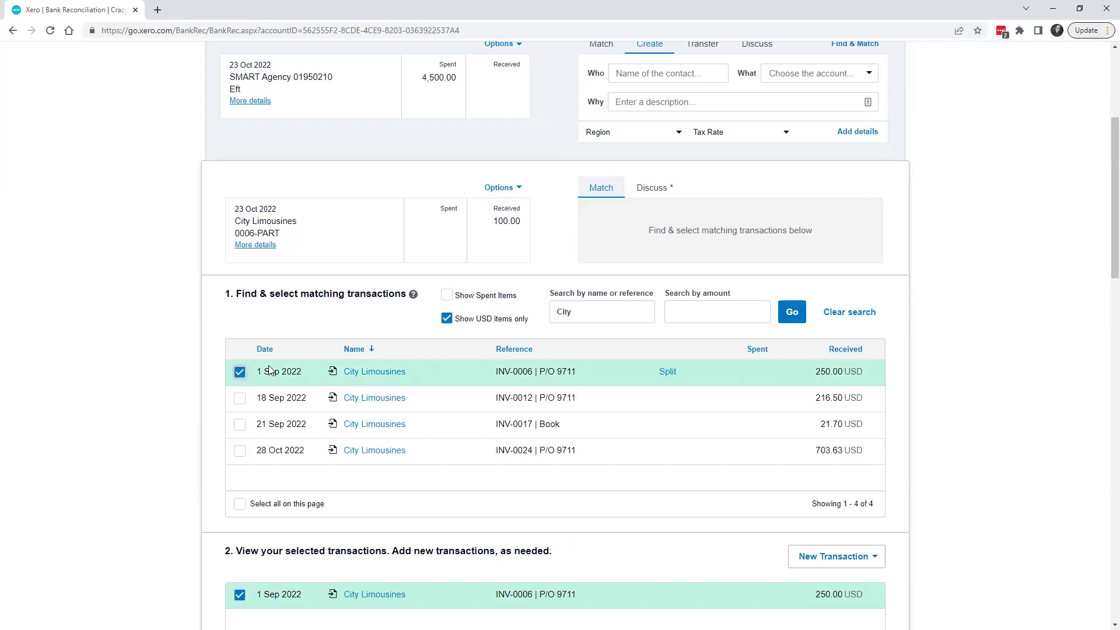
left_click(239, 373)
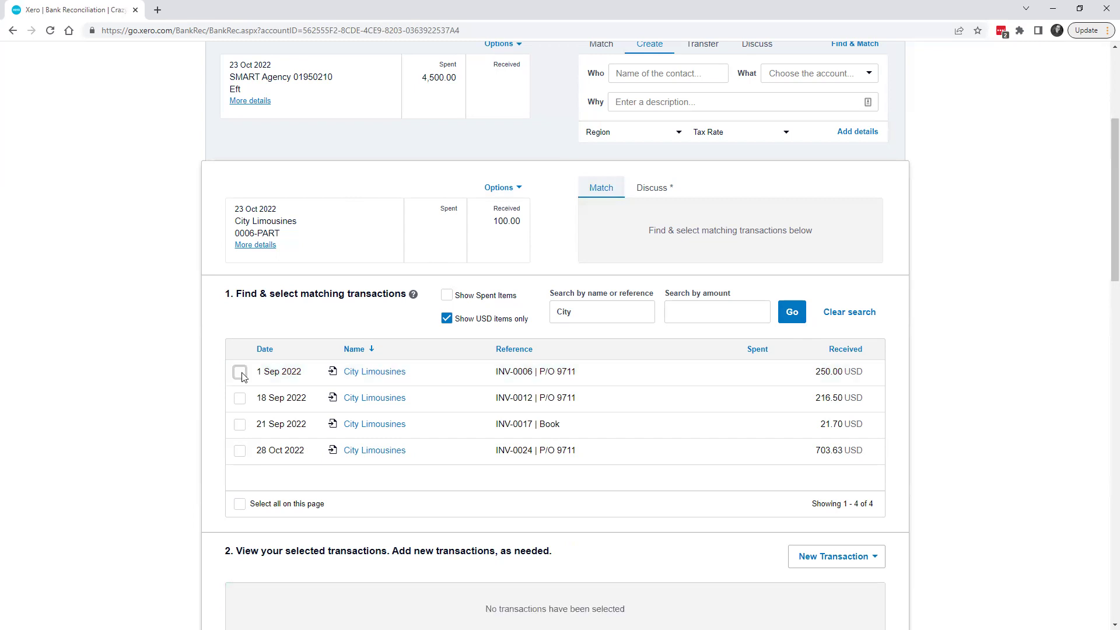
right_click(389, 375)
left_click(413, 383)
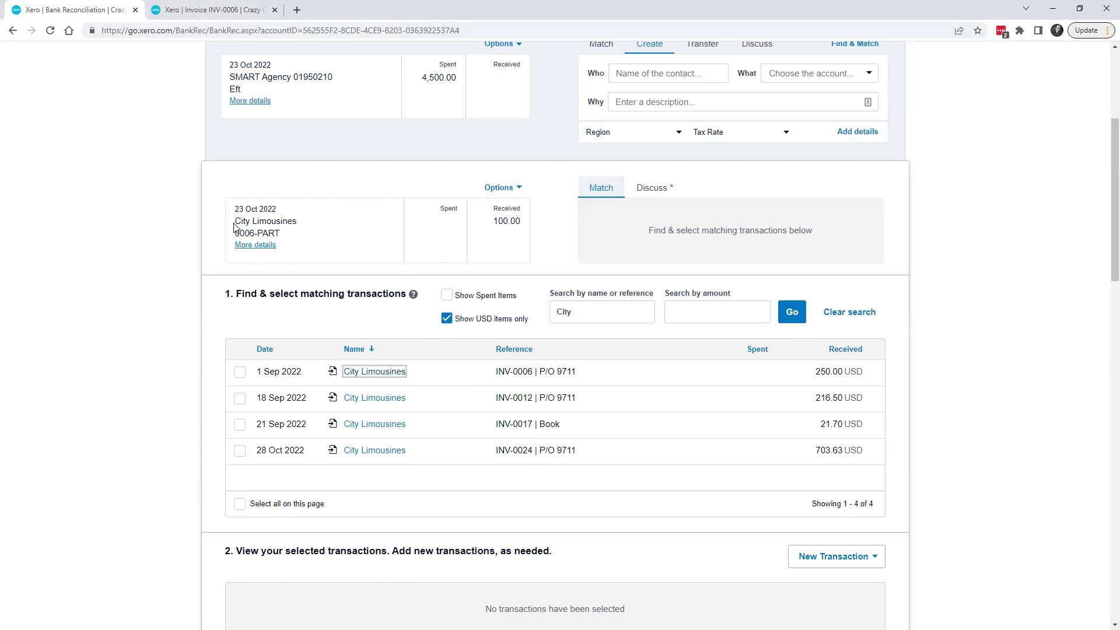
left_click(210, 9)
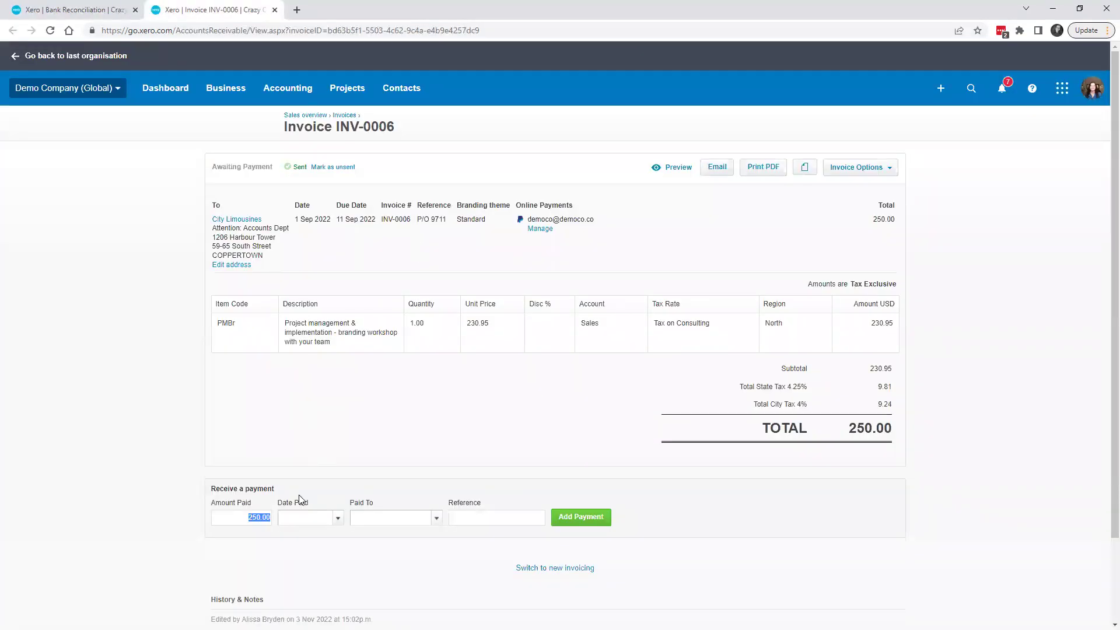
Add a payment for the full amount to invoice INV-0006, dated 23 Oct 2022 and paid to 090 - Business Bank Account
left_click(337, 518)
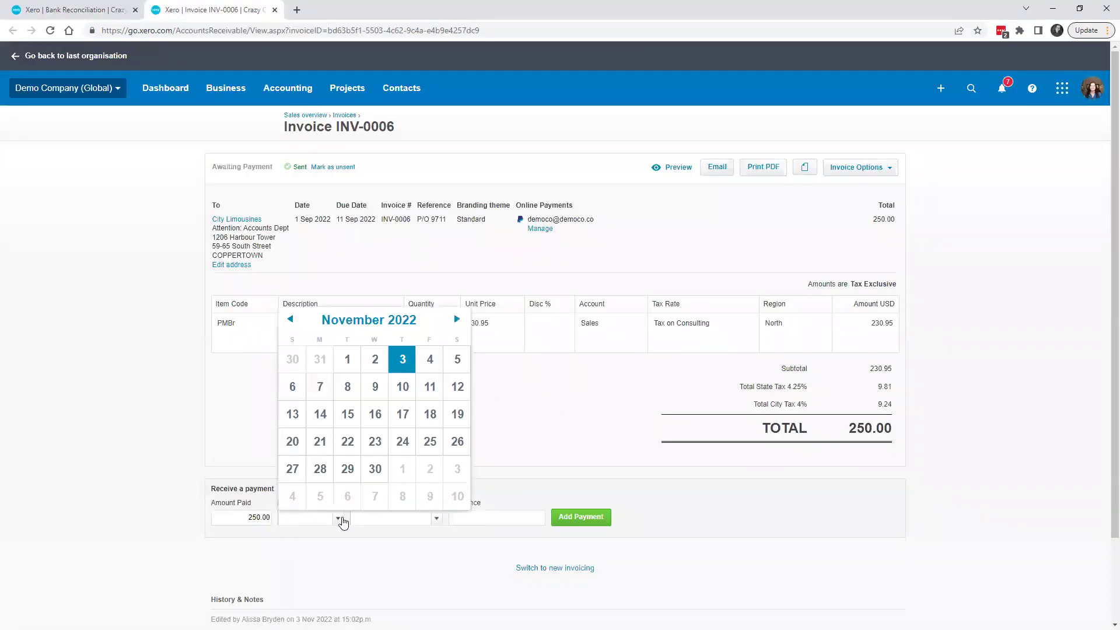
left_click(291, 320)
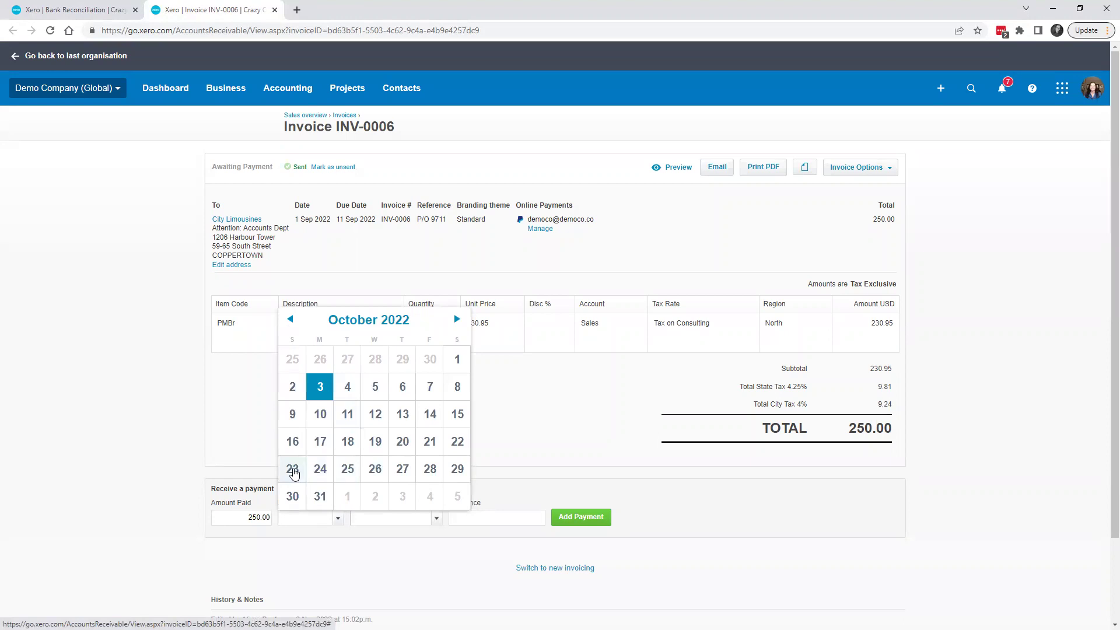
left_click(294, 473)
left_click(437, 518)
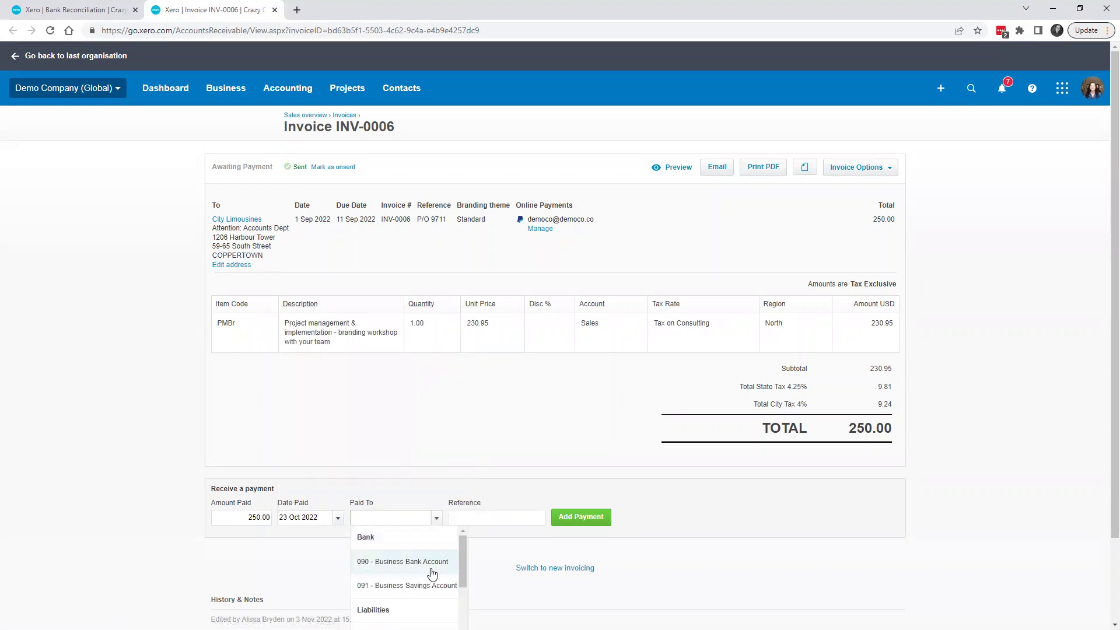
left_click(432, 568)
left_click(579, 518)
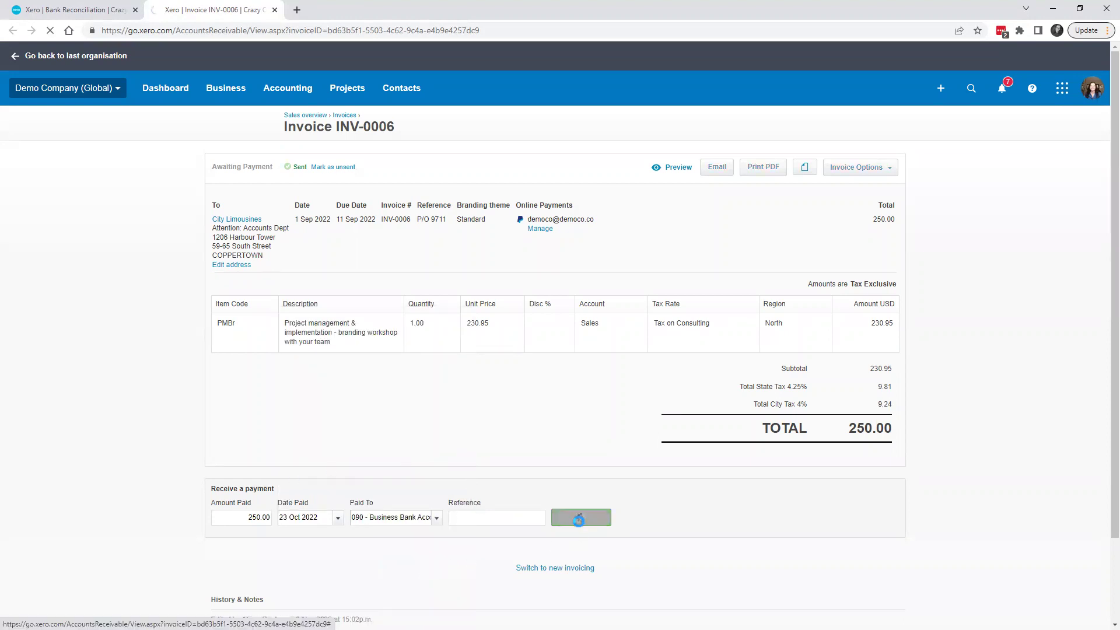
Refresh the bank reconciliation and try to match the 100.00 City Limousines line with the 23 Oct 2022 City Limousines payment
left_click(66, 7)
scroll(440, 424, "up", 5)
left_click(263, 215)
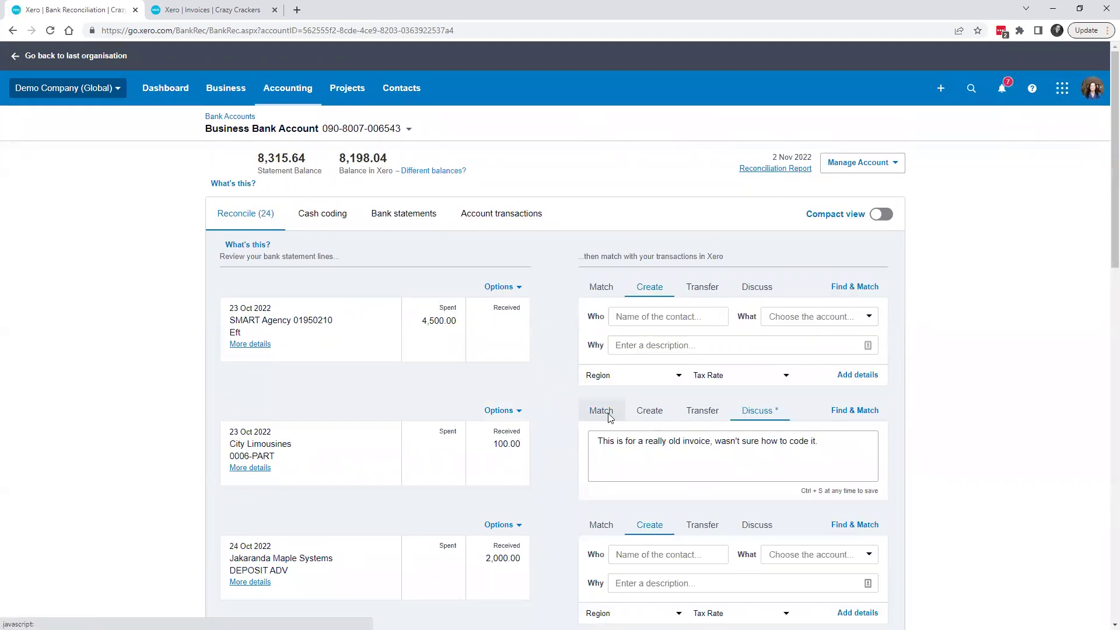
left_click(601, 411)
scroll(591, 592, "down", 5)
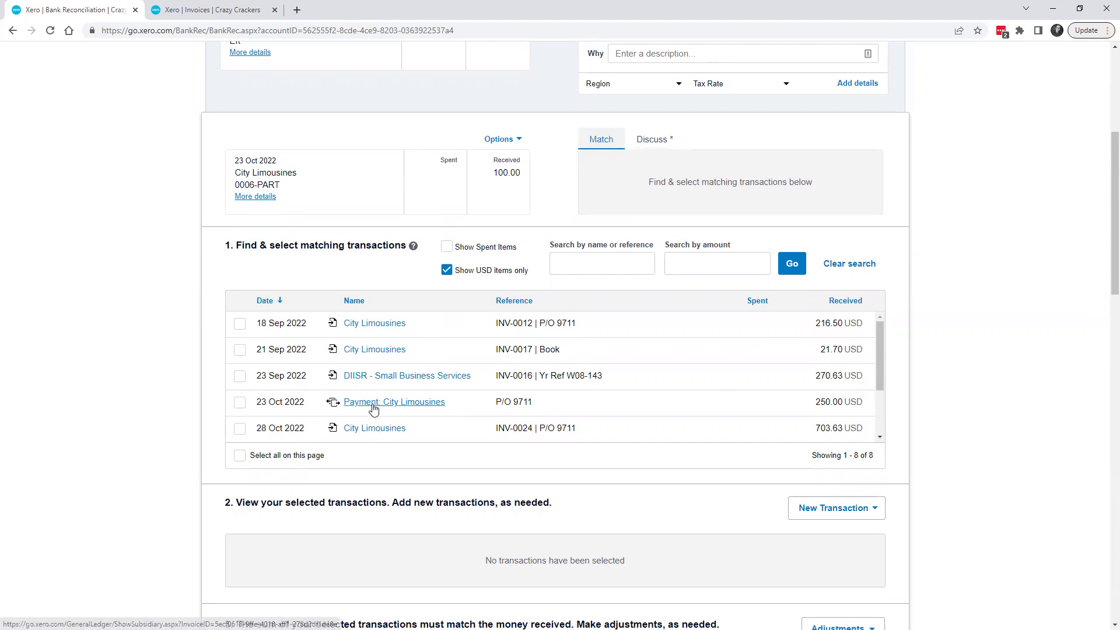
left_click(240, 402)
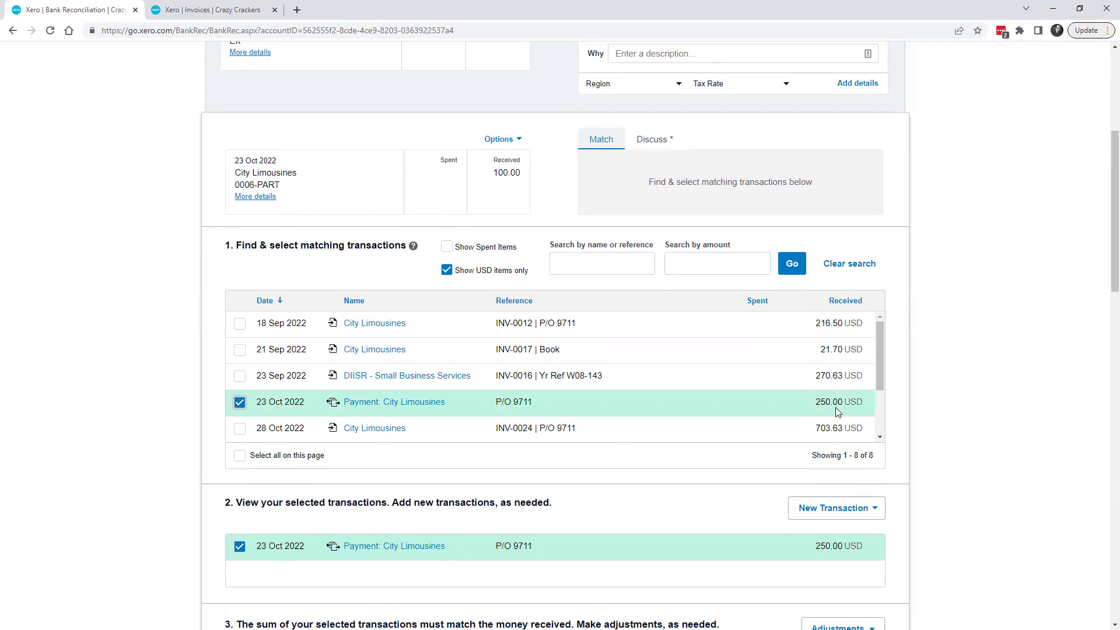
Open the 23 Oct 2022 City Limousines payment transaction and apply Remove & Redo to it
left_click(367, 402)
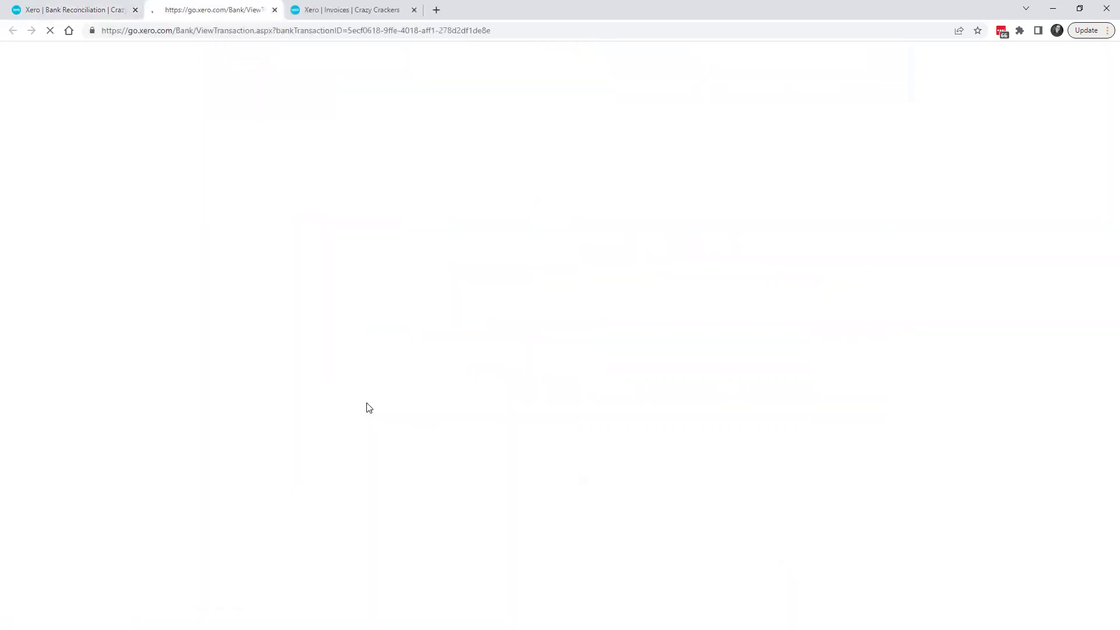
left_click(796, 166)
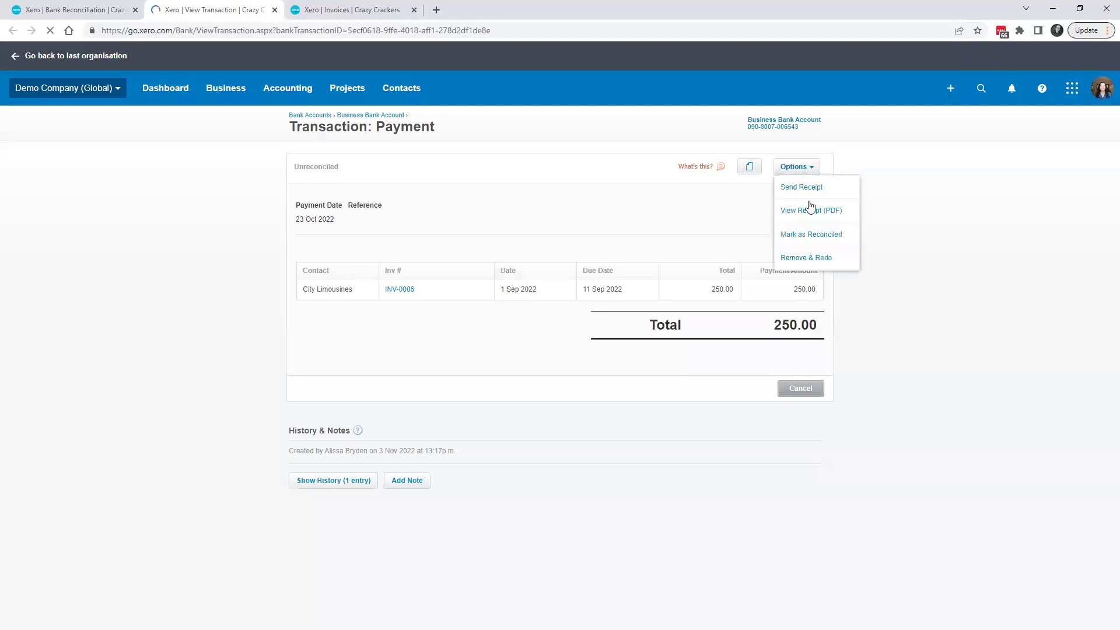
left_click(807, 258)
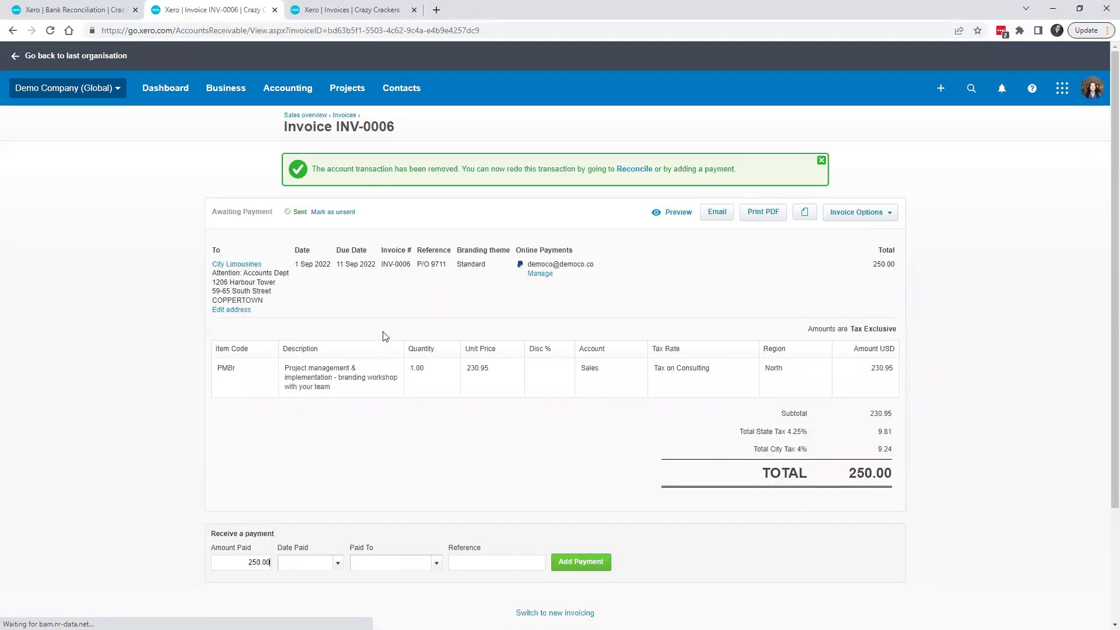
Add a partial payment of 100.00 to invoice INV-0006, dated 23 Oct 2022 and paid to 090 - Business Bank Account
scroll(403, 431, "down", 1)
left_click_drag(247, 513, 284, 513)
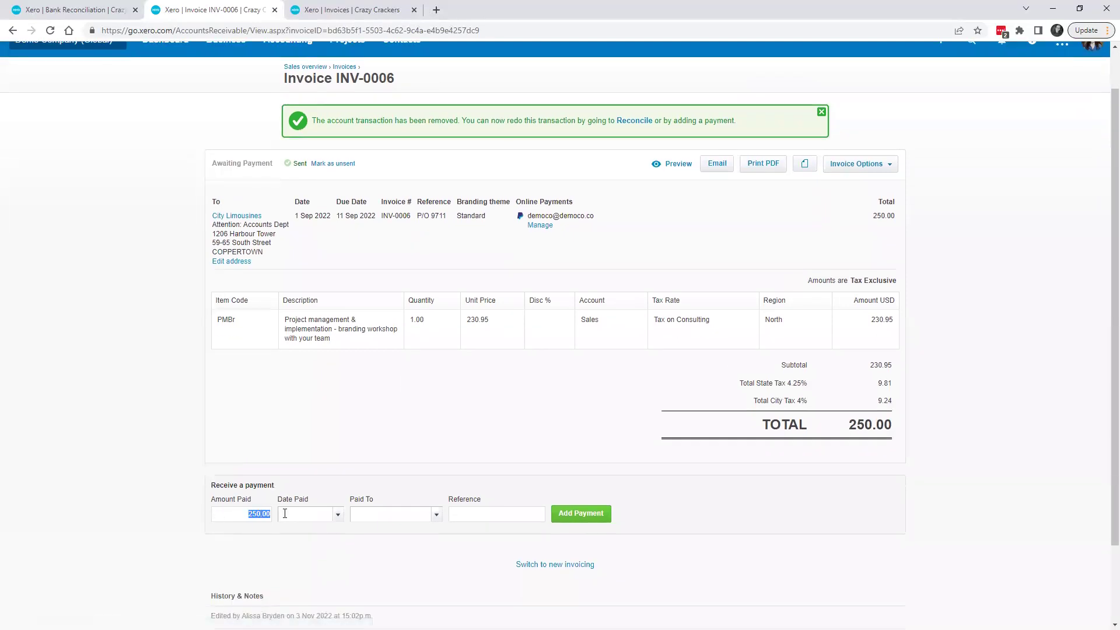
type("10")
left_click(338, 514)
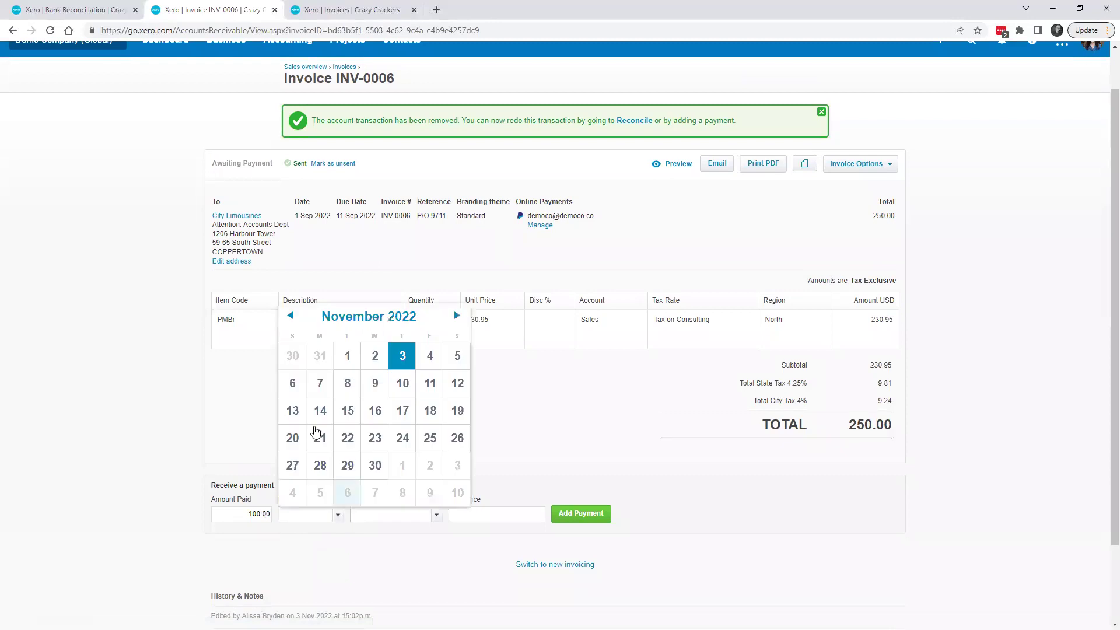
left_click(289, 315)
left_click(292, 465)
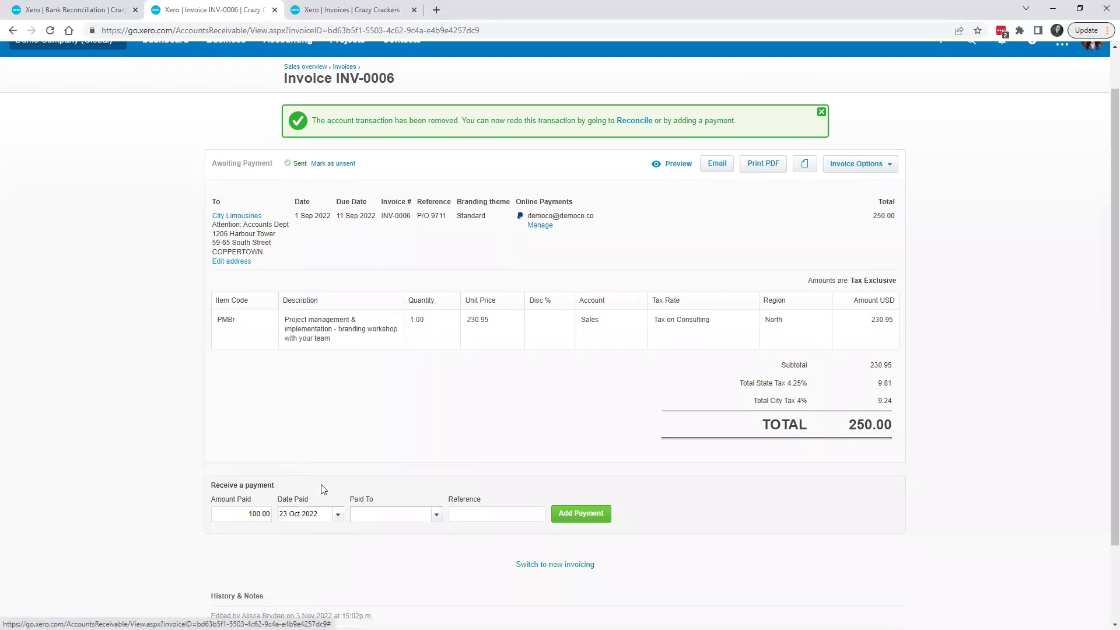
left_click(398, 518)
left_click(440, 514)
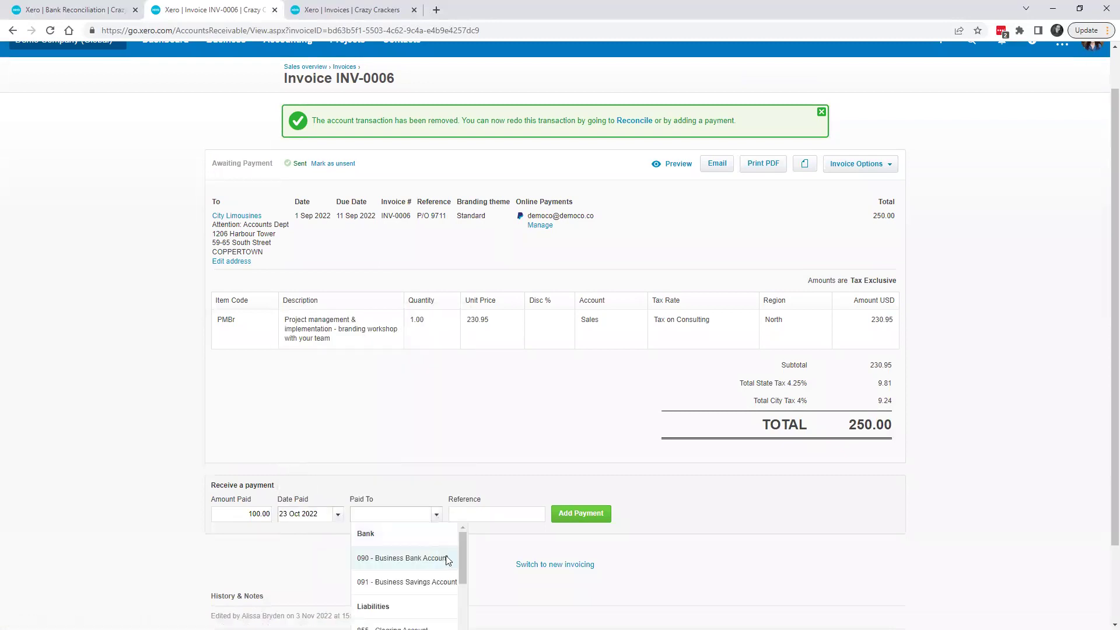
left_click(445, 558)
left_click(569, 515)
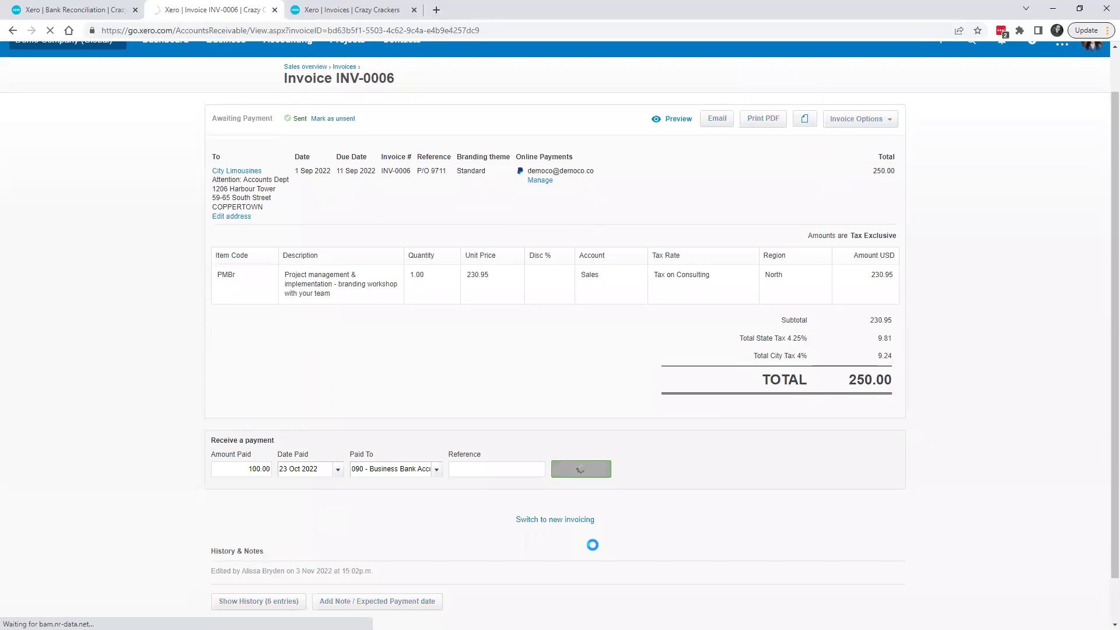
Return to the bank reconciliation and reconcile the 100.00 City Limousines line with its matching 23 Oct 2022 payment
left_click(67, 9)
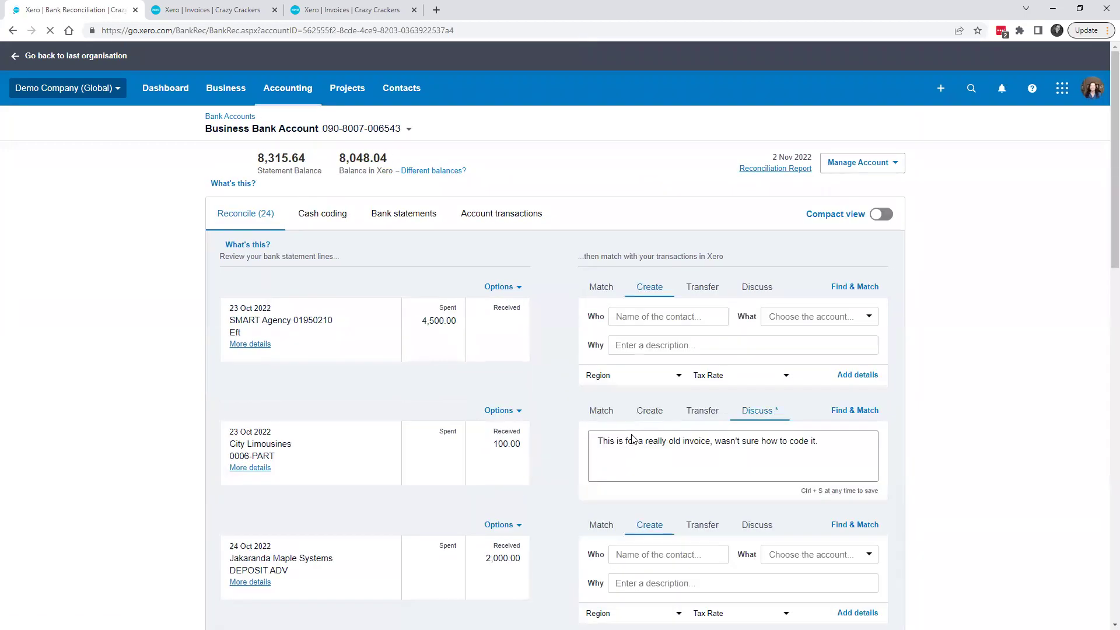
left_click(600, 410)
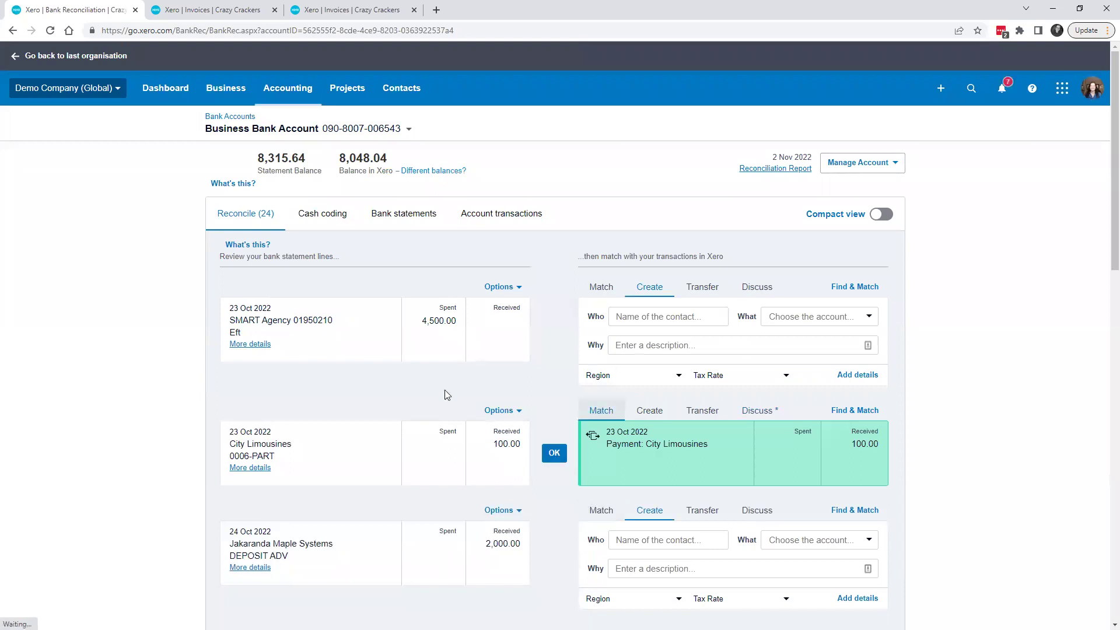
scroll(655, 421, "down", 2)
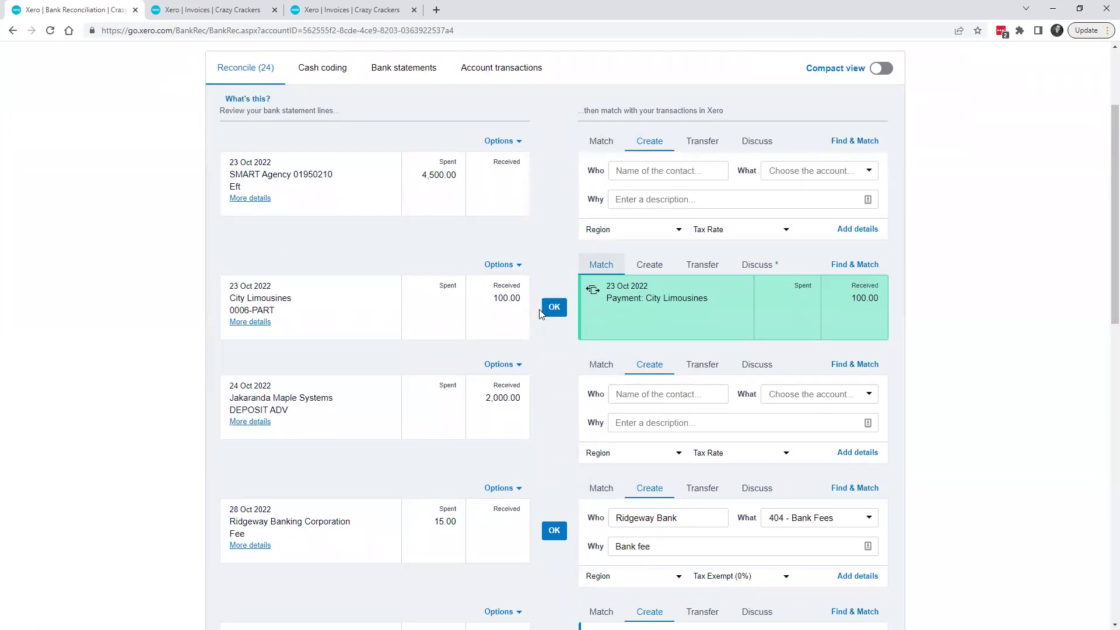
left_click(561, 313)
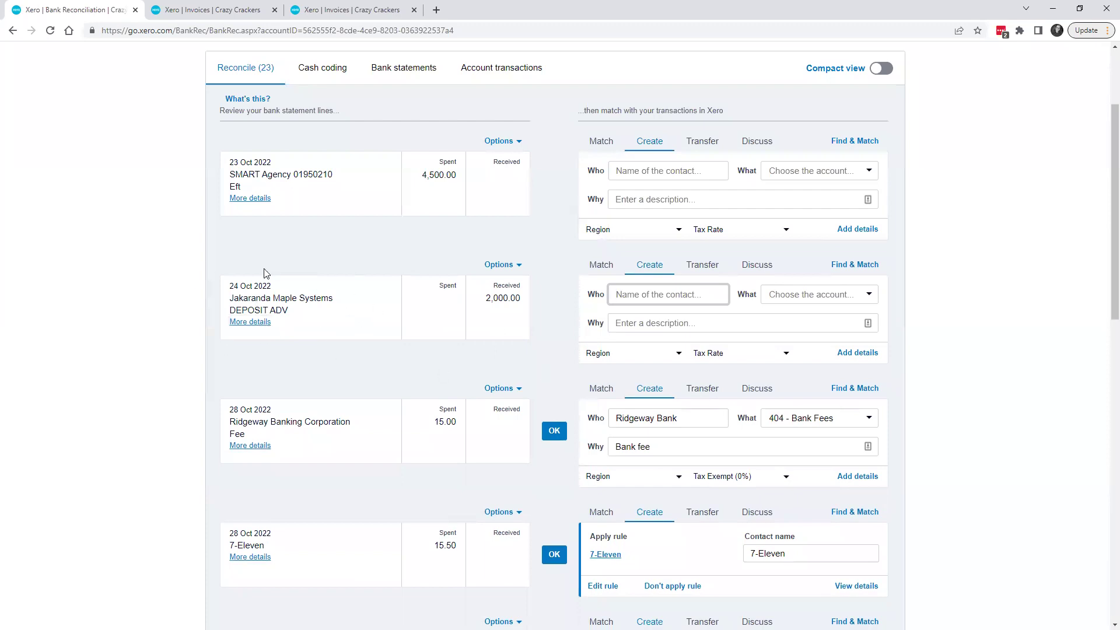
scroll(553, 512, "up", 3)
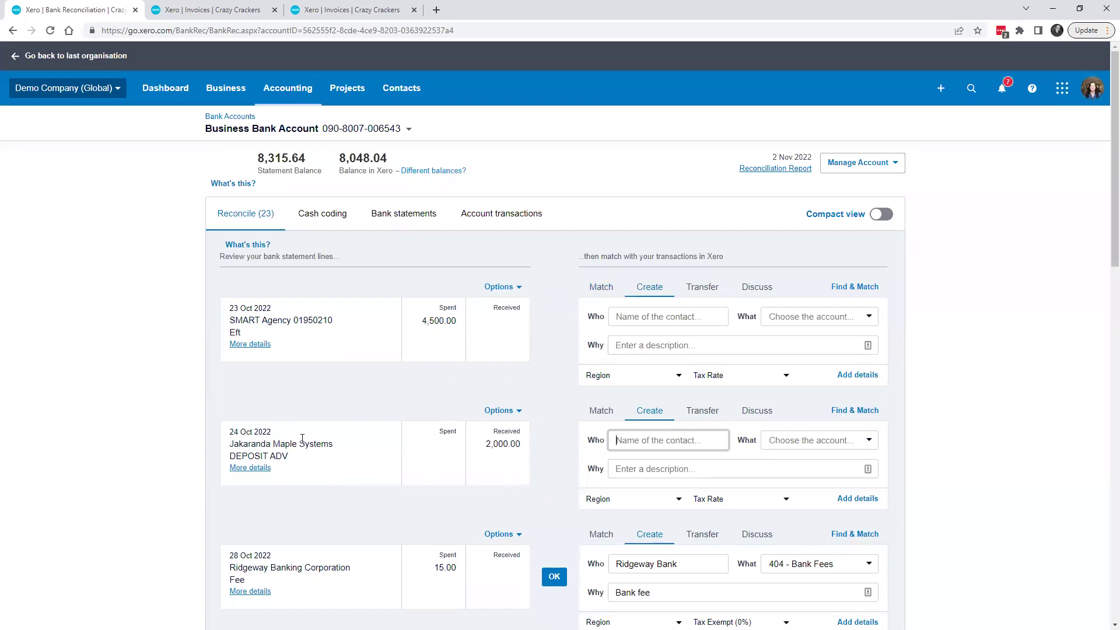
scroll(303, 438, "down", 10)
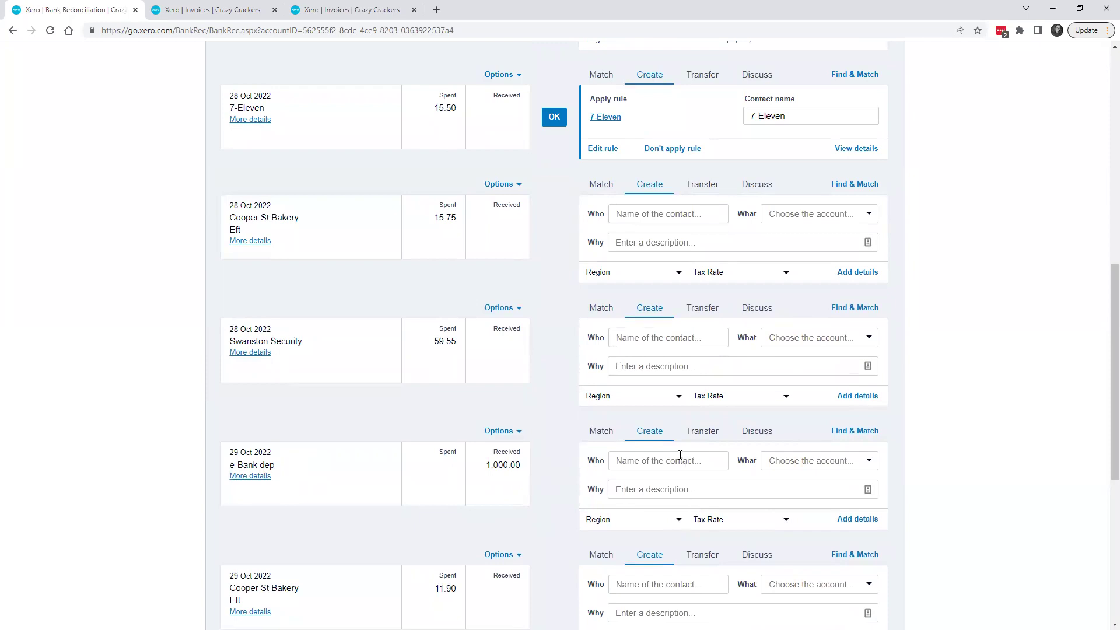
left_click(782, 460)
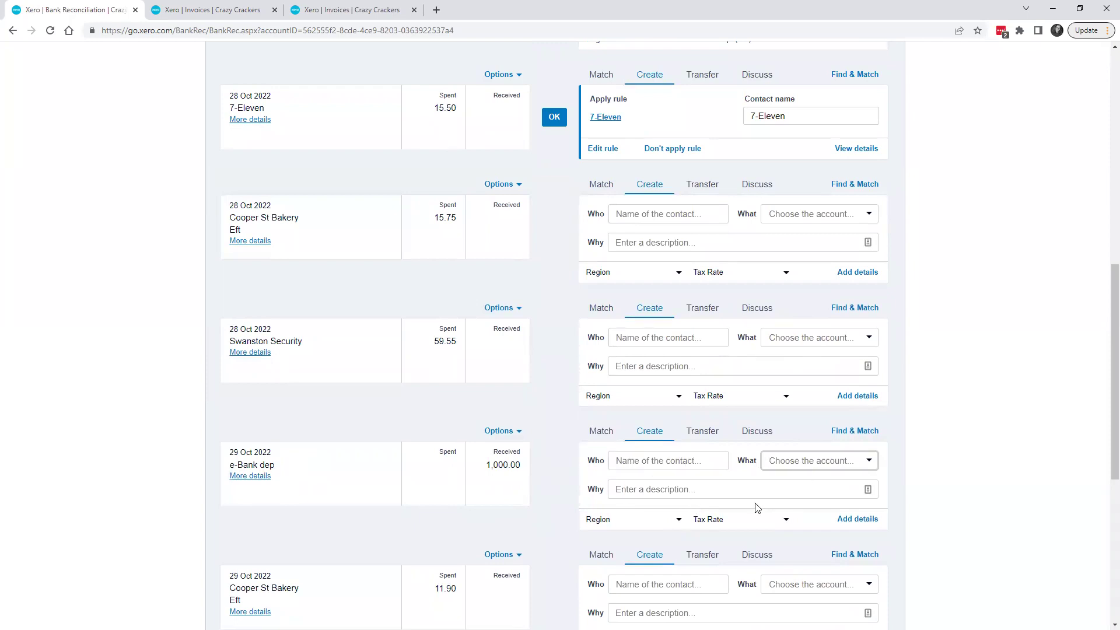
left_click(685, 457)
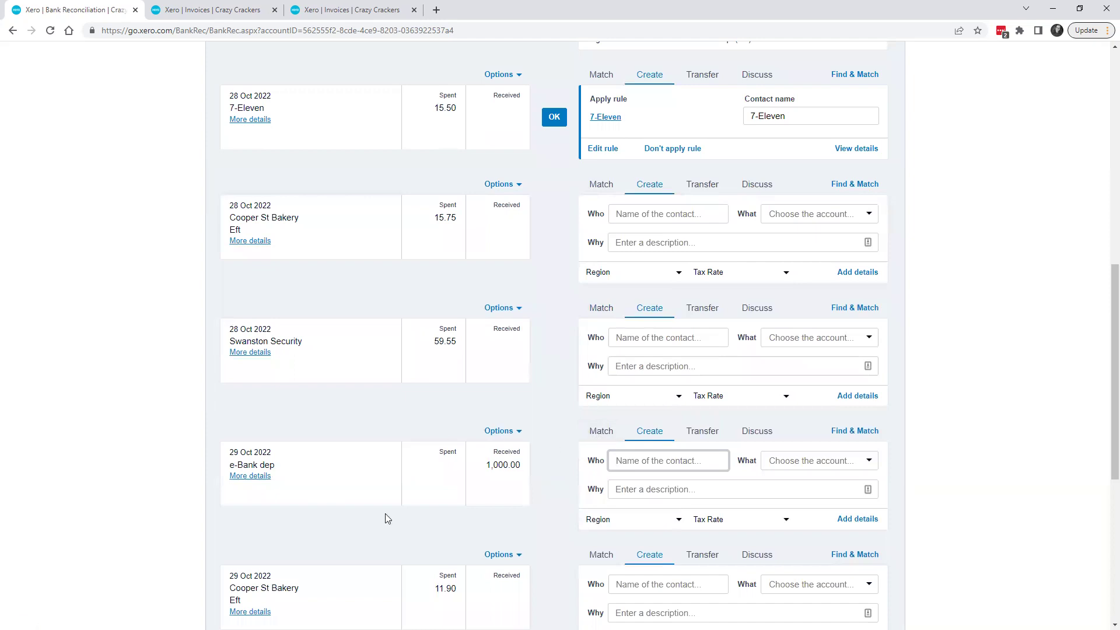
scroll(834, 408, "up", 10)
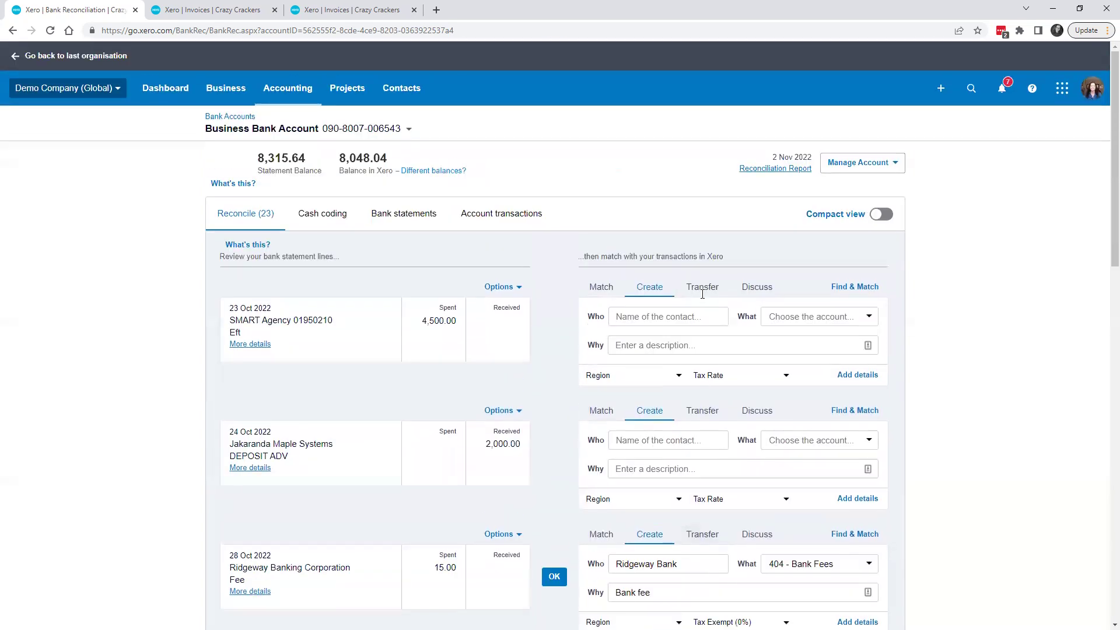
Start a new Receive Money transaction for the Business Bank Account to cover the 1,000.00 e-Bank dep line
scroll(911, 265, "down", 16)
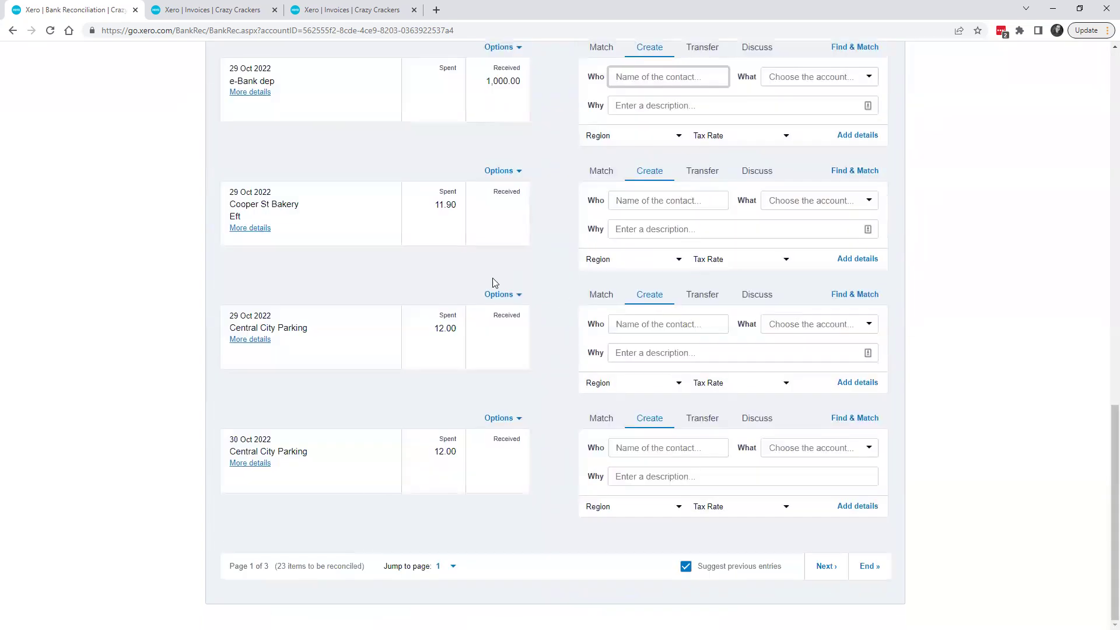
scroll(486, 304, "up", 5)
scroll(164, 359, "up", 10)
scroll(339, 489, "down", 9)
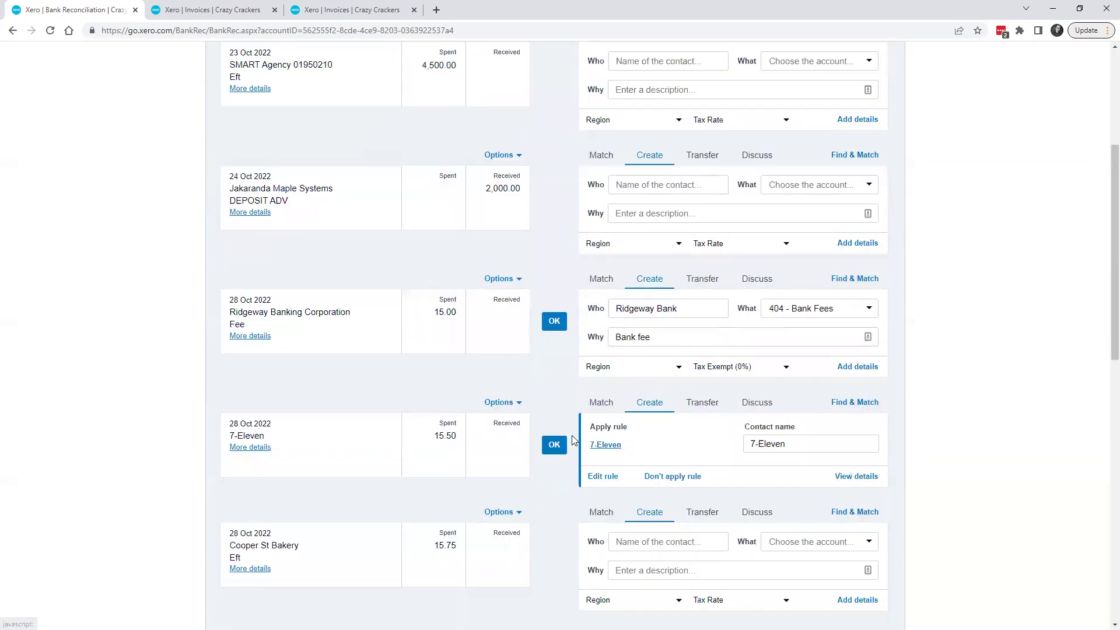
scroll(898, 154, "up", 9)
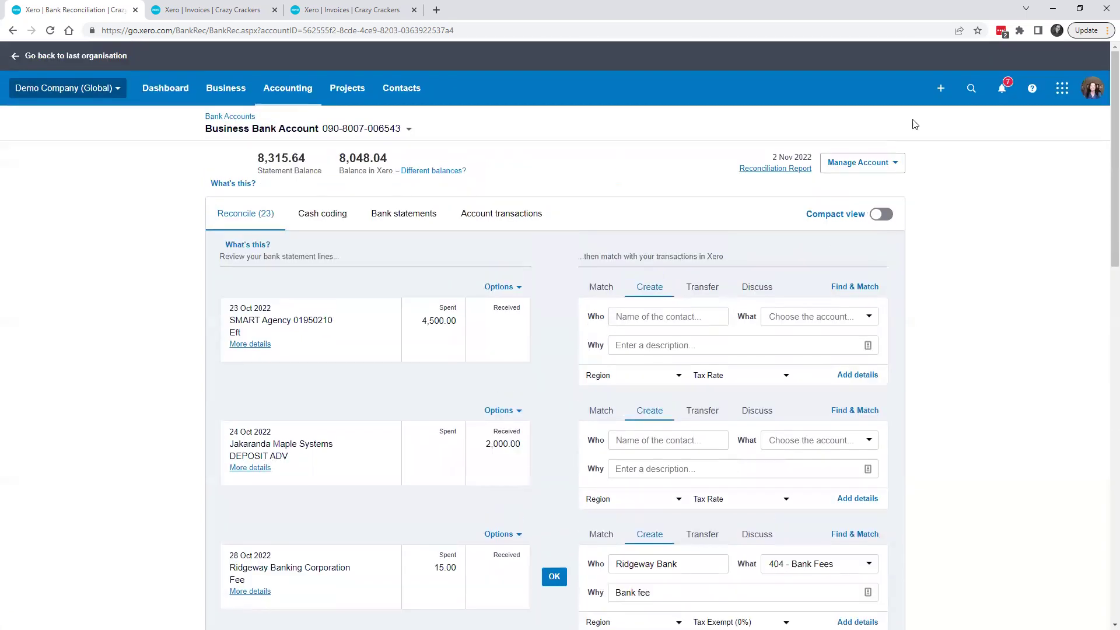
left_click(950, 89)
left_click(900, 309)
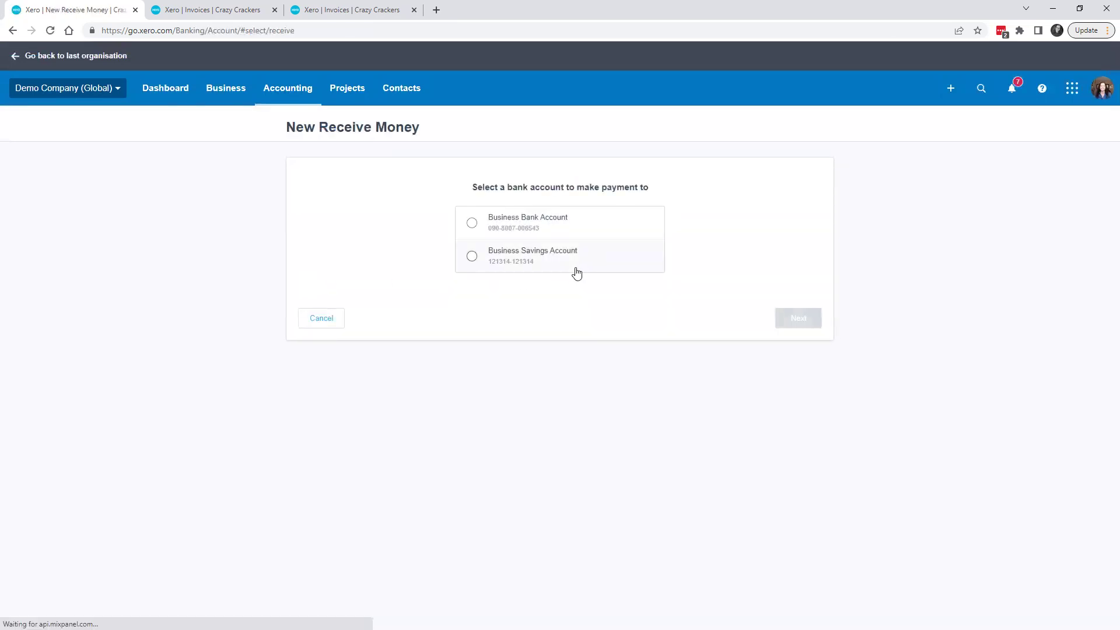
left_click(533, 222)
left_click(801, 325)
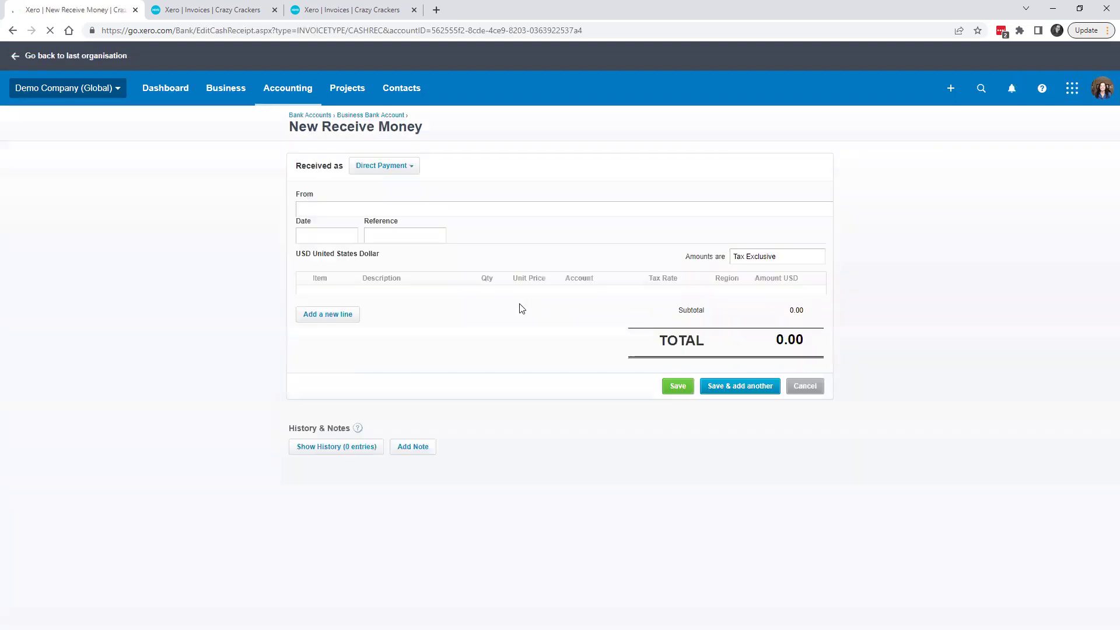
Fill in the receipt with payer Job Grant, date 23 Oct 2022 and a first-line unit price of 1,000.00
type("J")
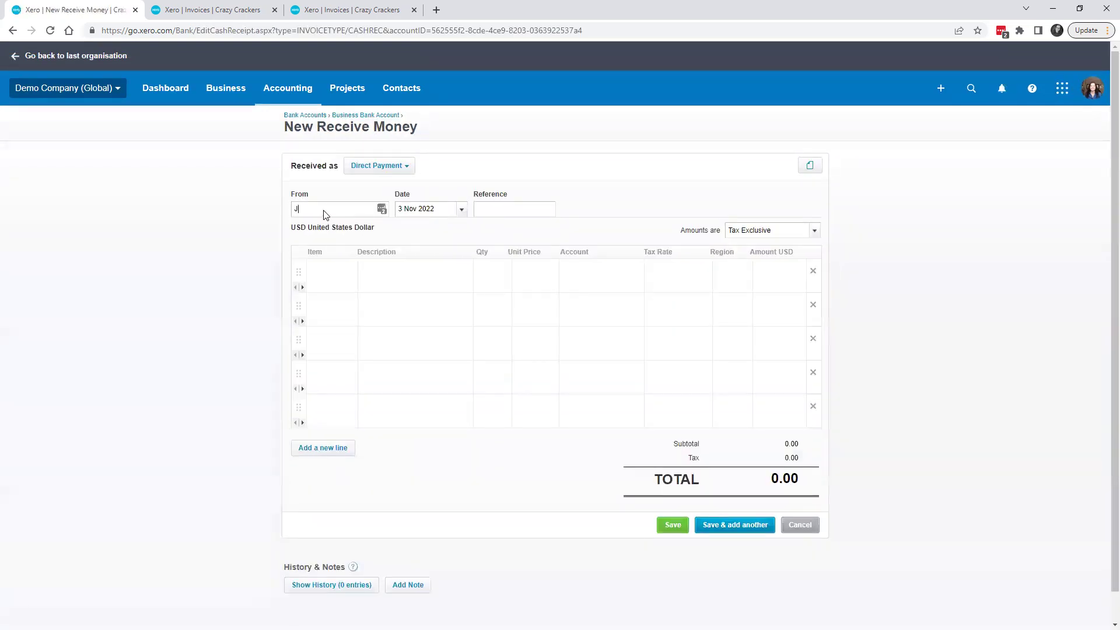
type("ob Grant")
key("Tab")
left_click(461, 210)
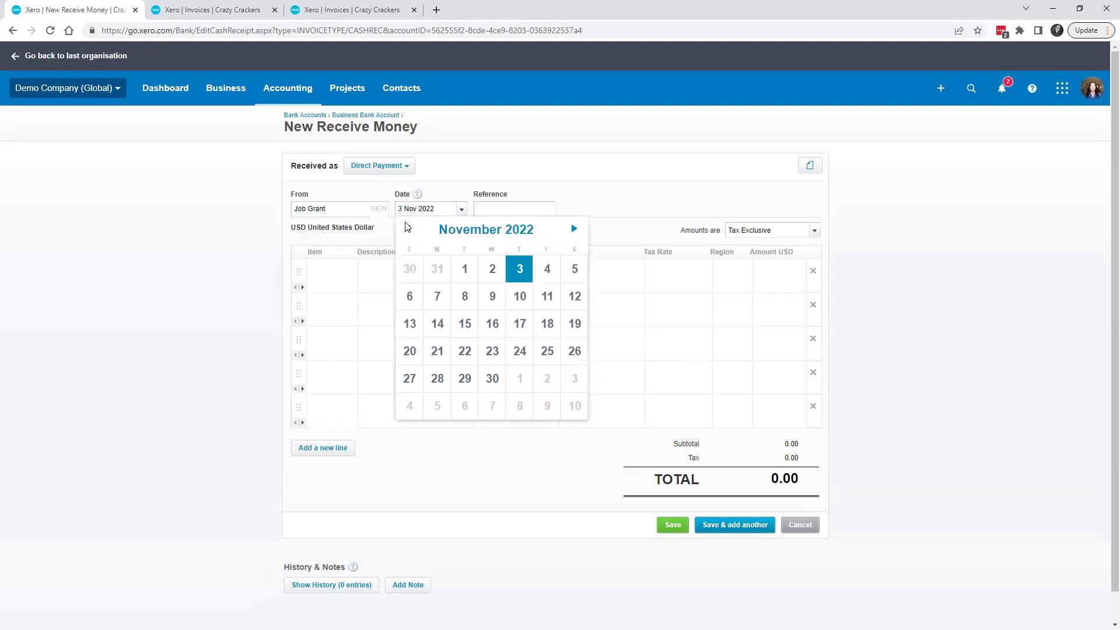
left_click(408, 228)
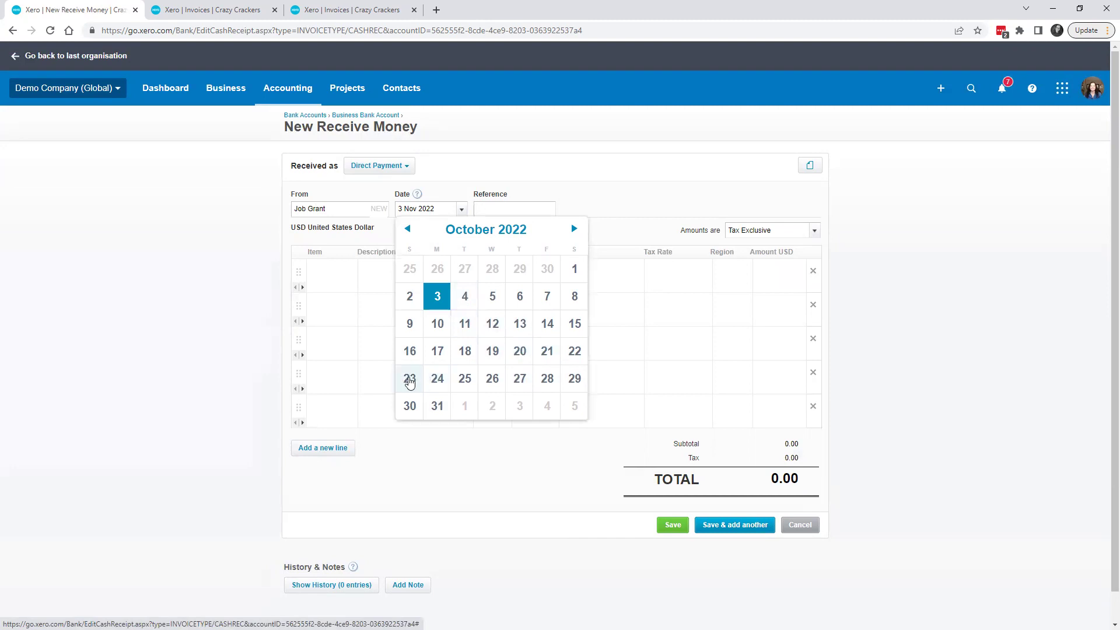
left_click(410, 380)
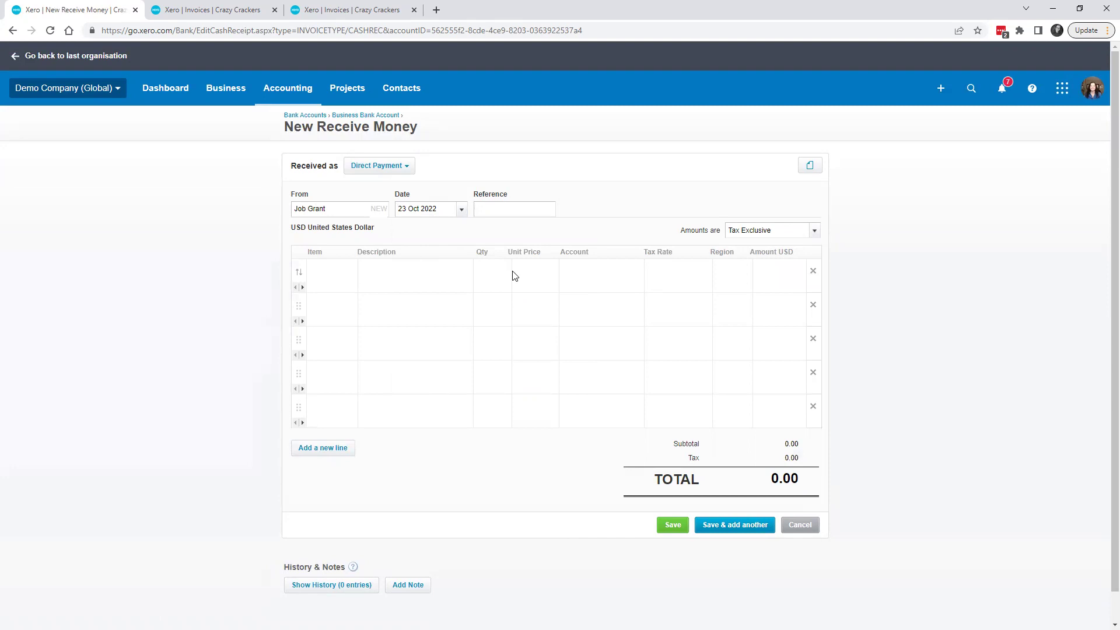
type("1,000")
key("Tab")
Create a new Revenue account with code 4200 and name Grants for the receipt's first line
type("grant")
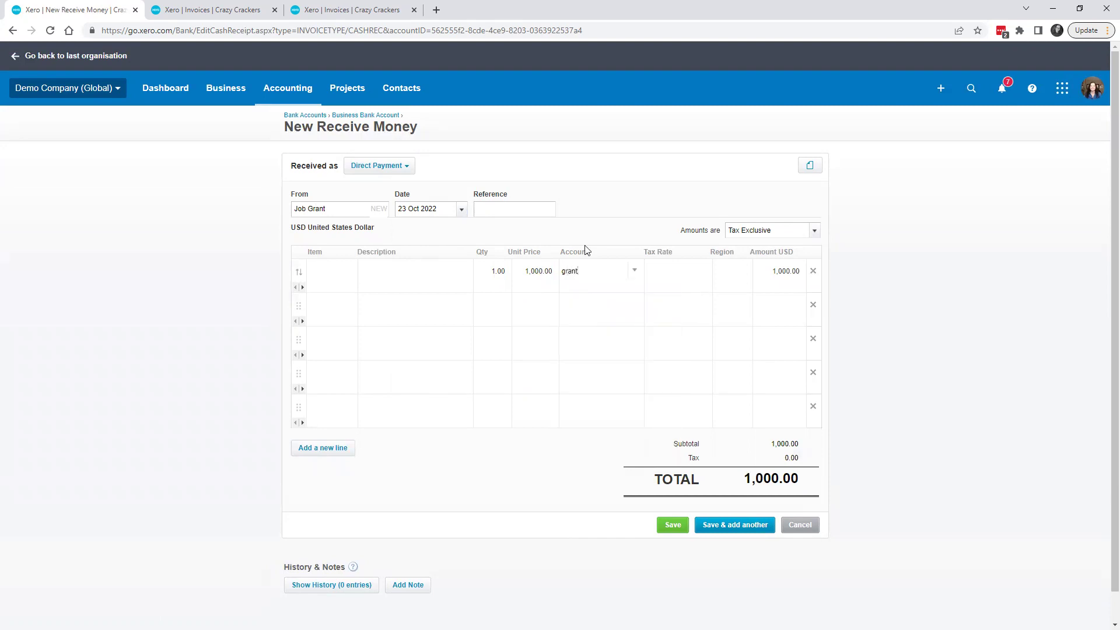
left_click(634, 270)
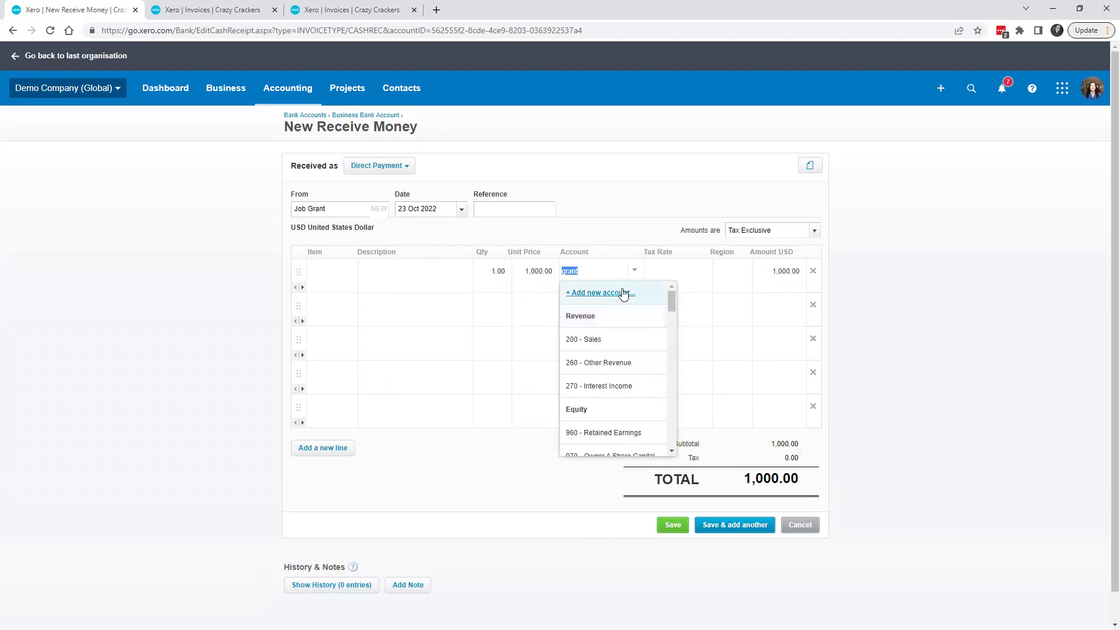
left_click(605, 298)
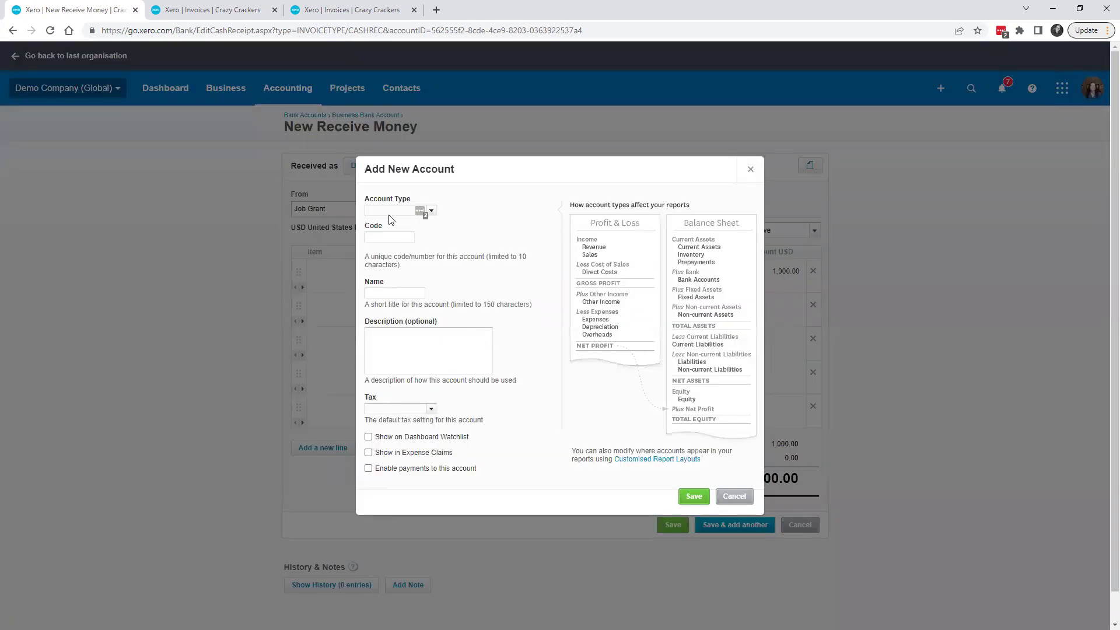
type("re")
left_click(385, 222)
left_click(393, 240)
type("4200")
key("Tab")
type("G")
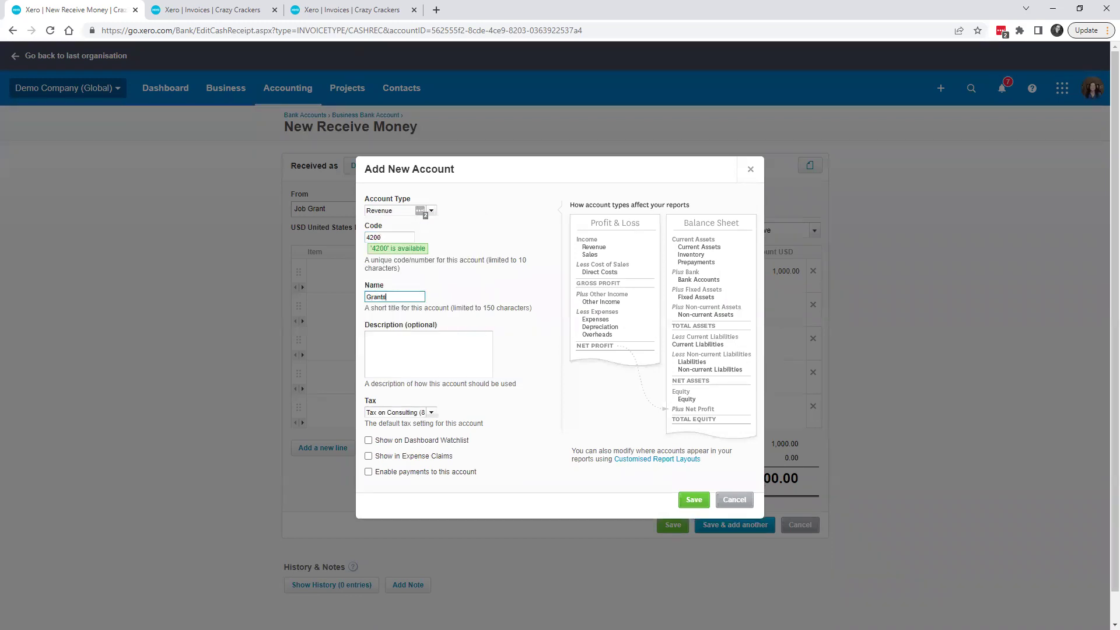
left_click(692, 500)
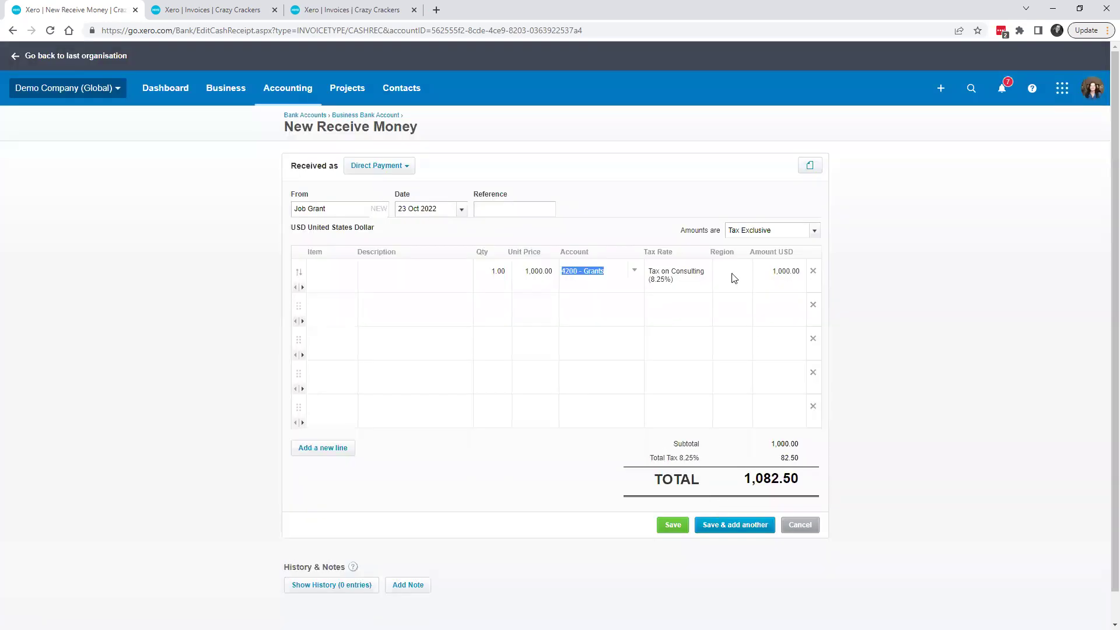
Set the line's tax rate to Tax Exempt (0%) and save the Receive Money transaction
left_click(700, 275)
left_click(701, 272)
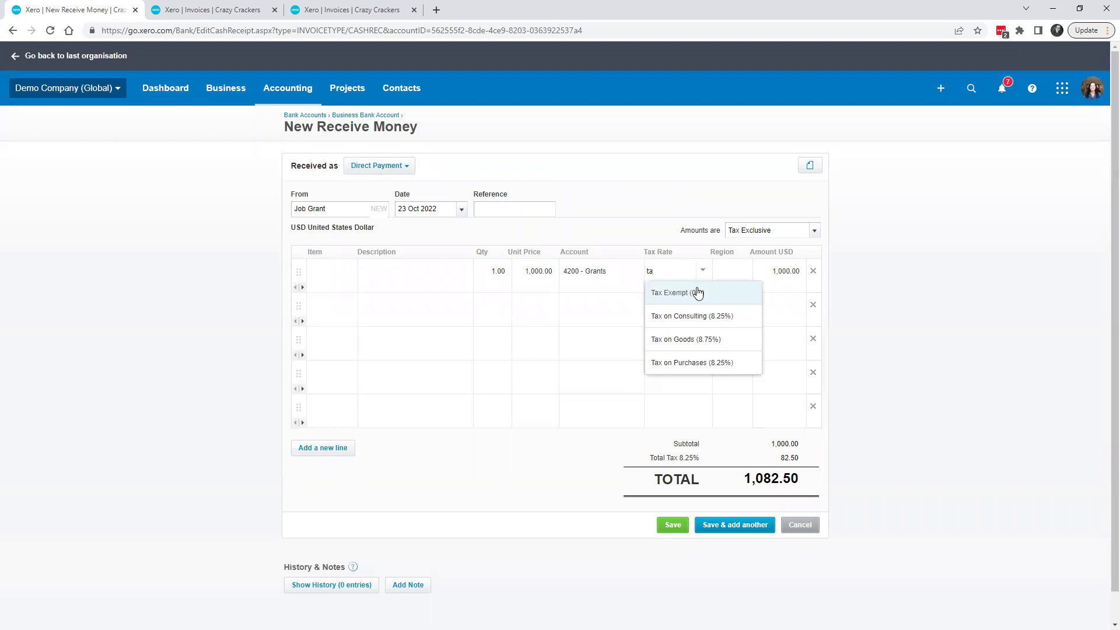
left_click(697, 290)
left_click(674, 526)
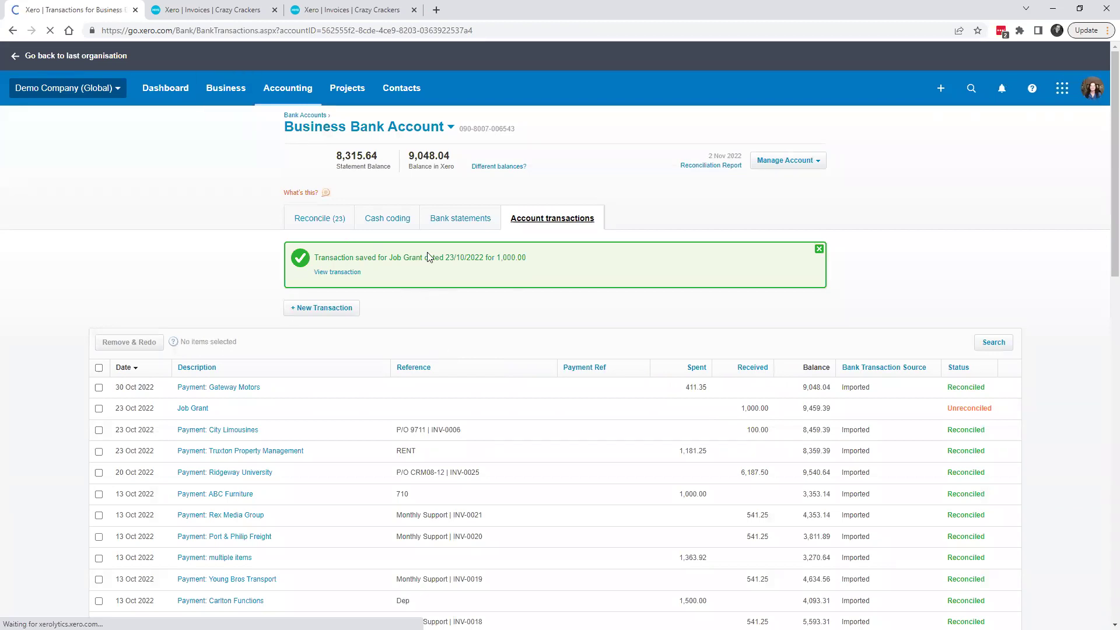
Return to the bank reconciliation and reconcile the 1,000.00 e-Bank dep line with the matching Job Grant transaction
left_click(328, 220)
scroll(352, 236, "down", 7)
scroll(542, 470, "down", 4)
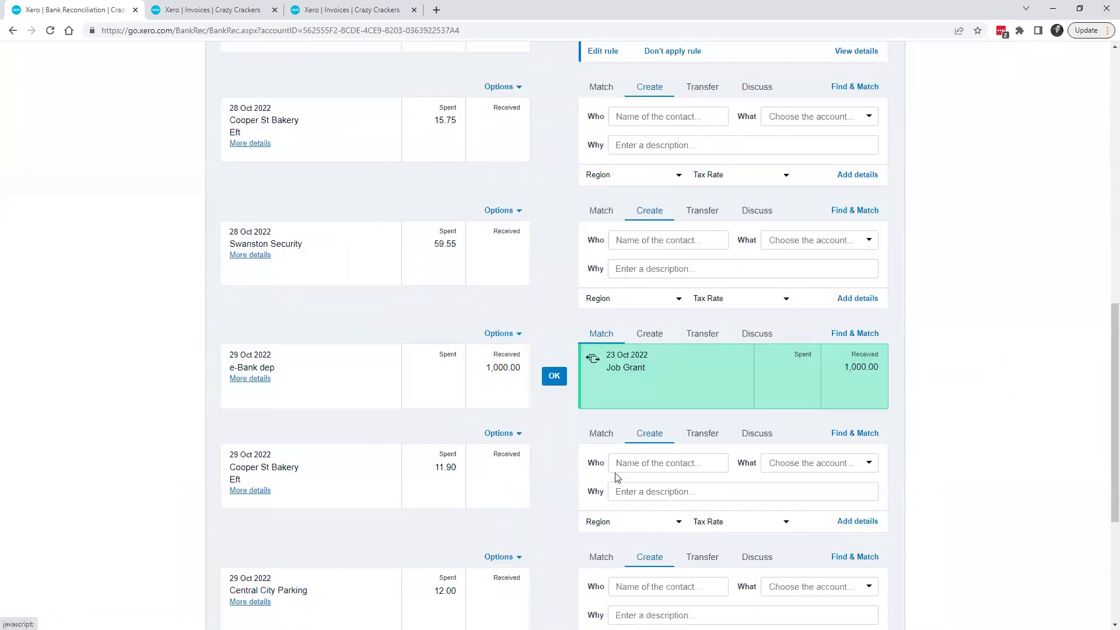
left_click(554, 376)
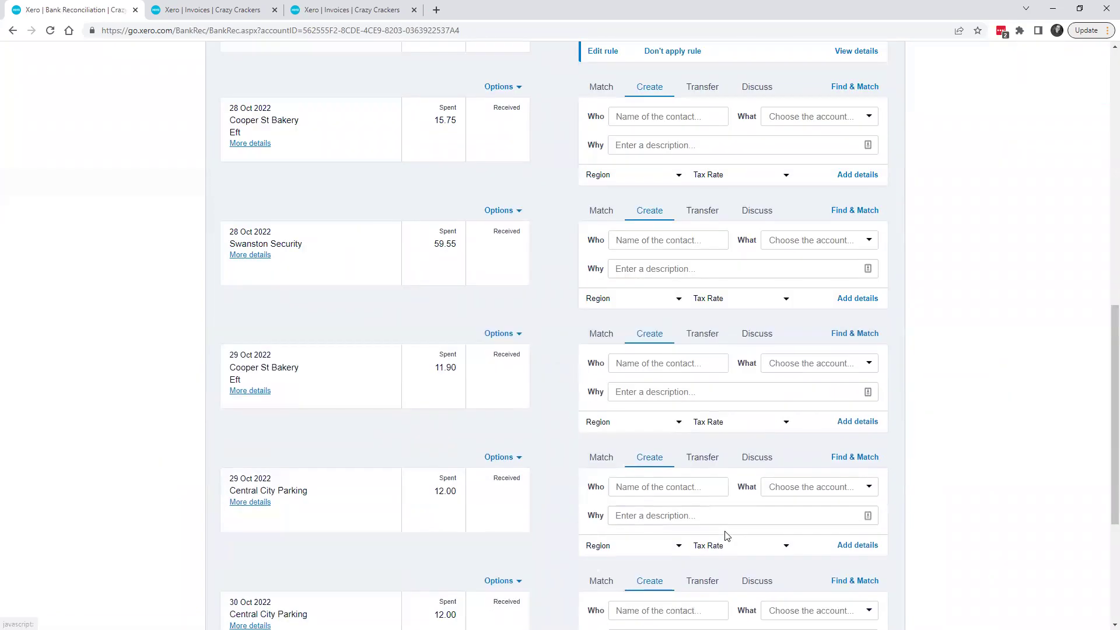